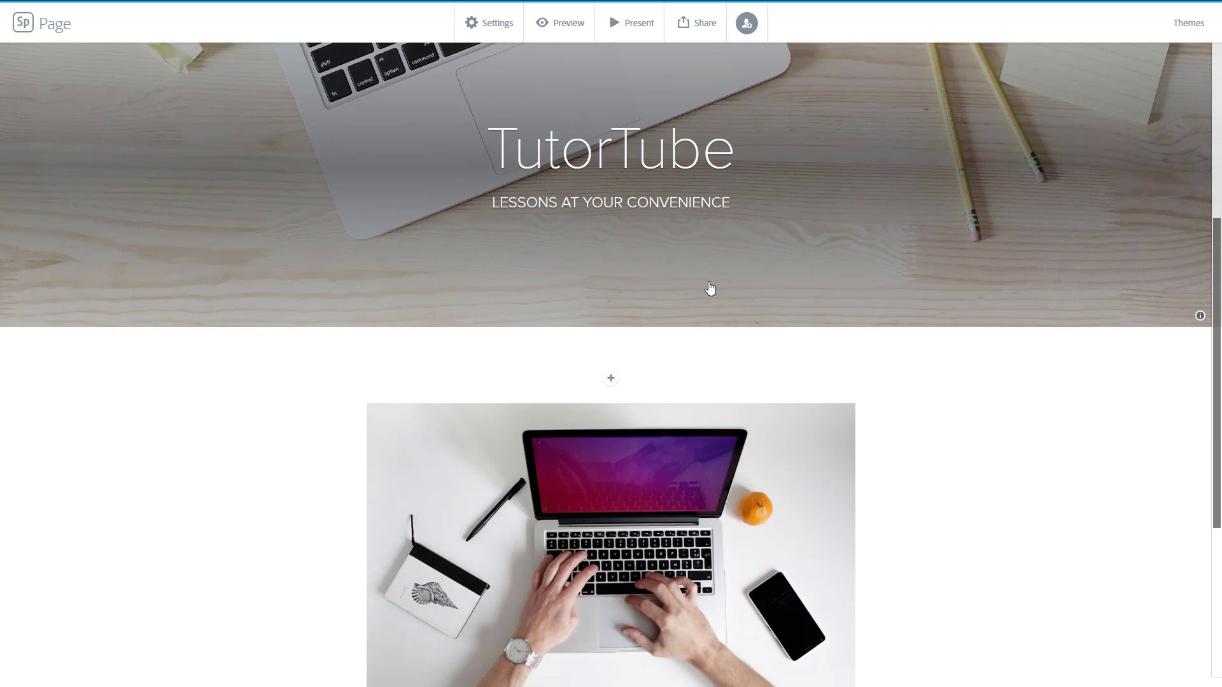
Step: Add a text block below the "WELCOME TO TUTORTUBE" heading, styled as H2 and reading "SUBHEADING"
scroll(715, 356, "down", 5)
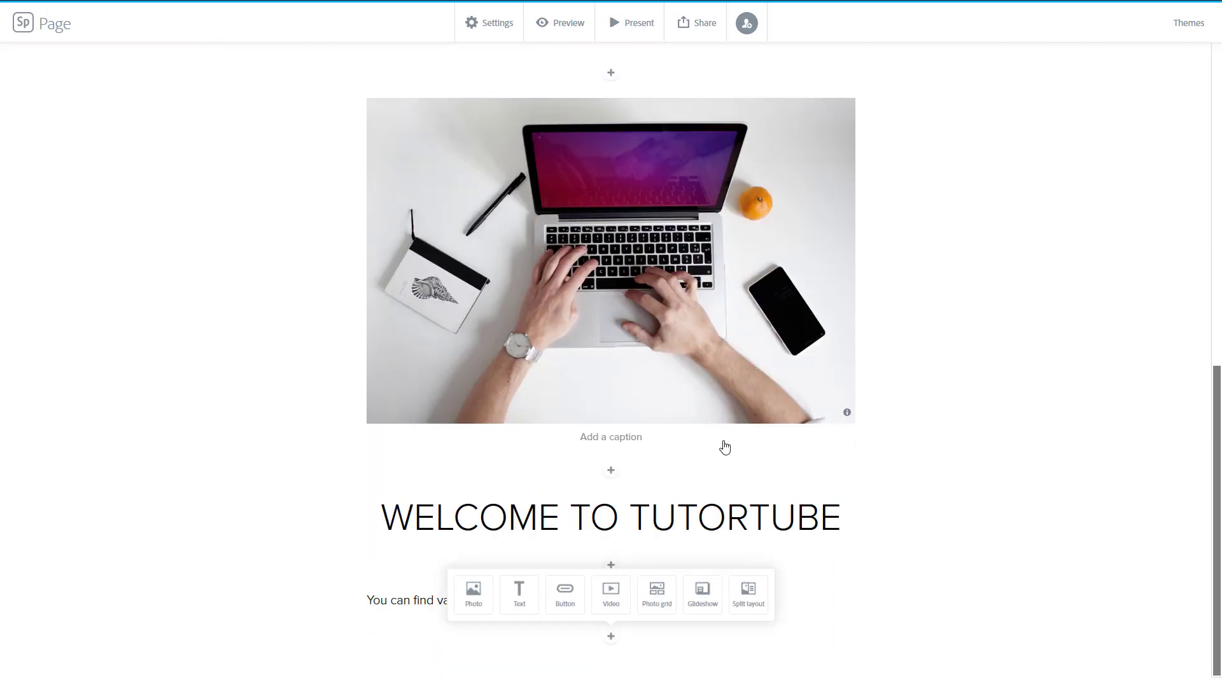
left_click(582, 520)
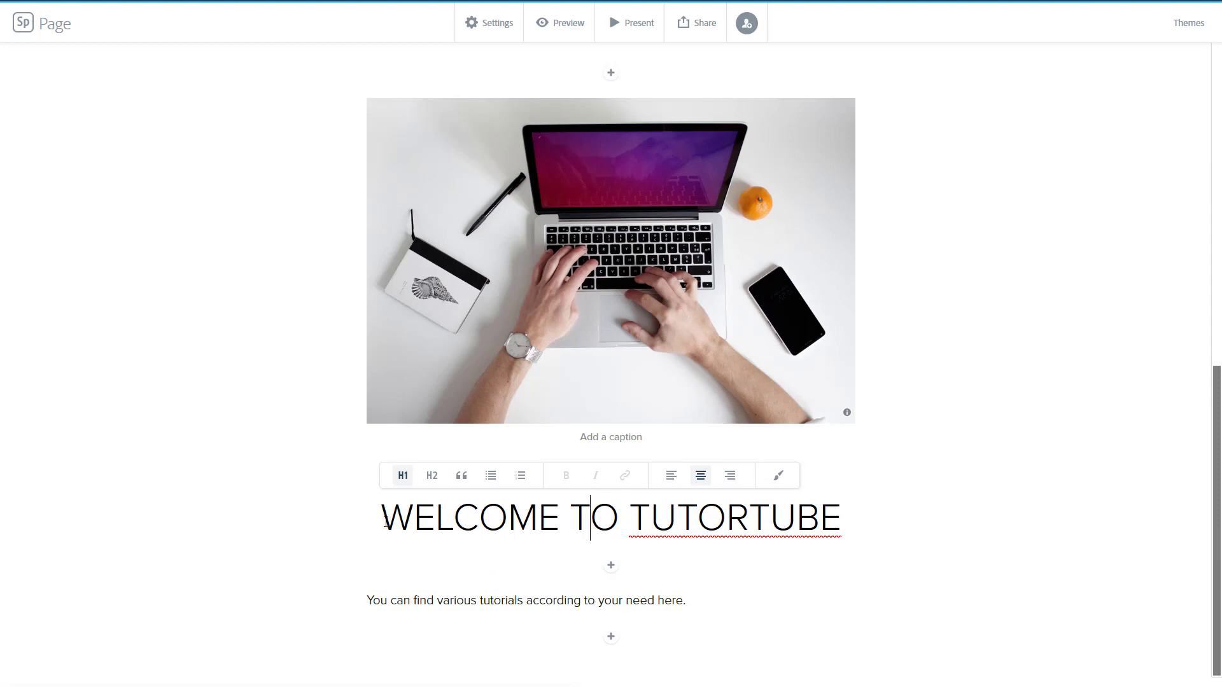
left_click_drag(384, 522, 853, 499)
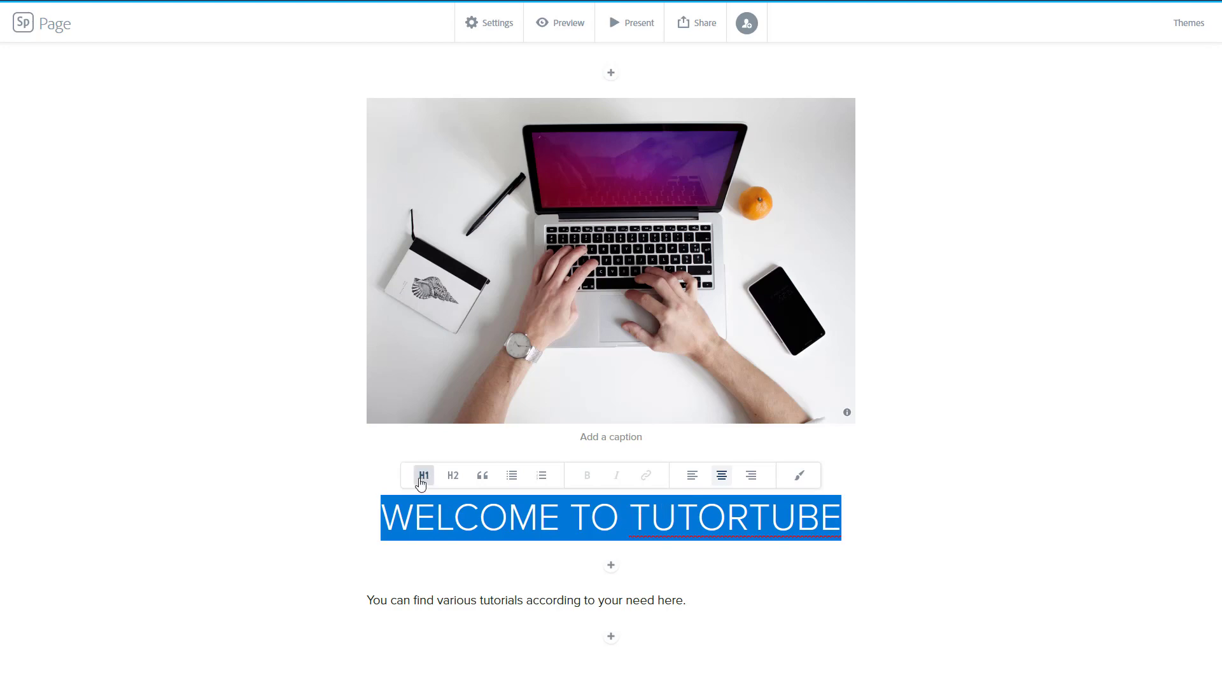
left_click(612, 567)
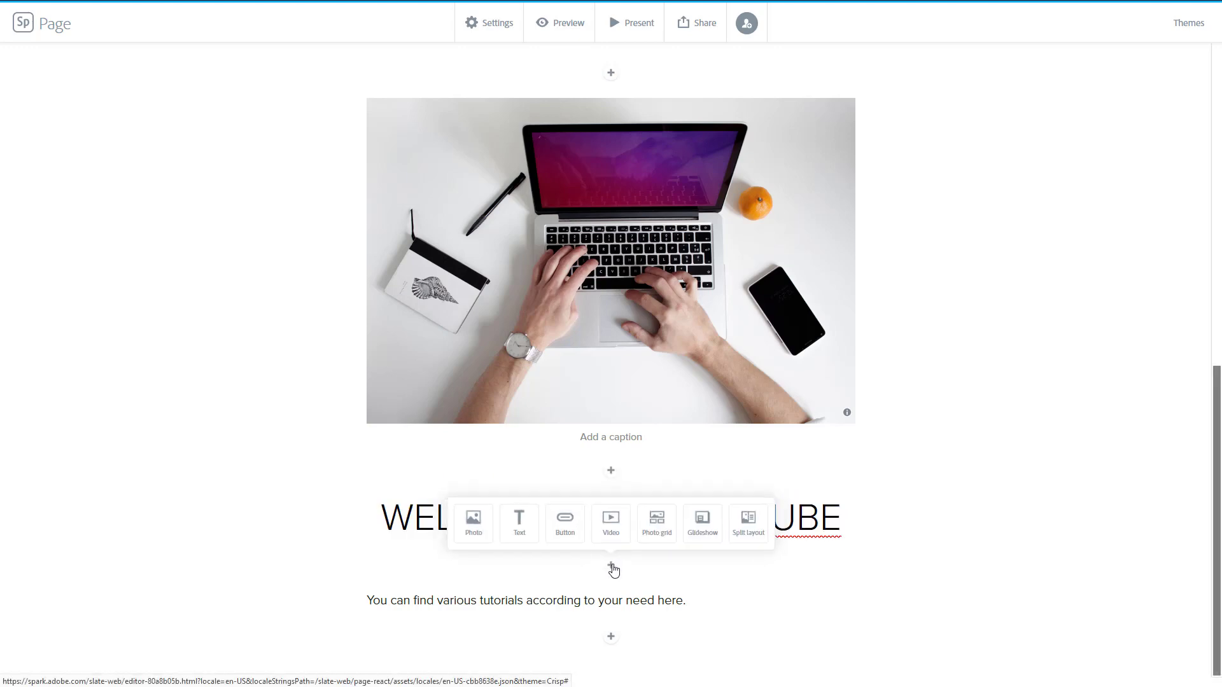
left_click(517, 531)
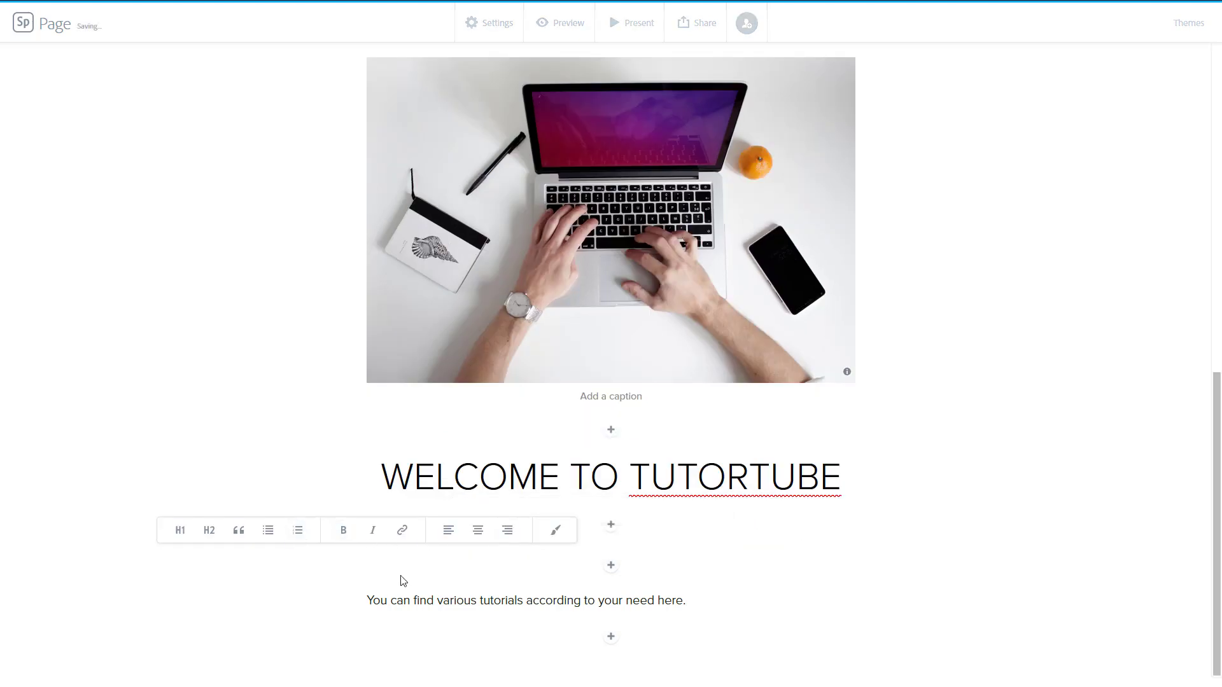
left_click(215, 539)
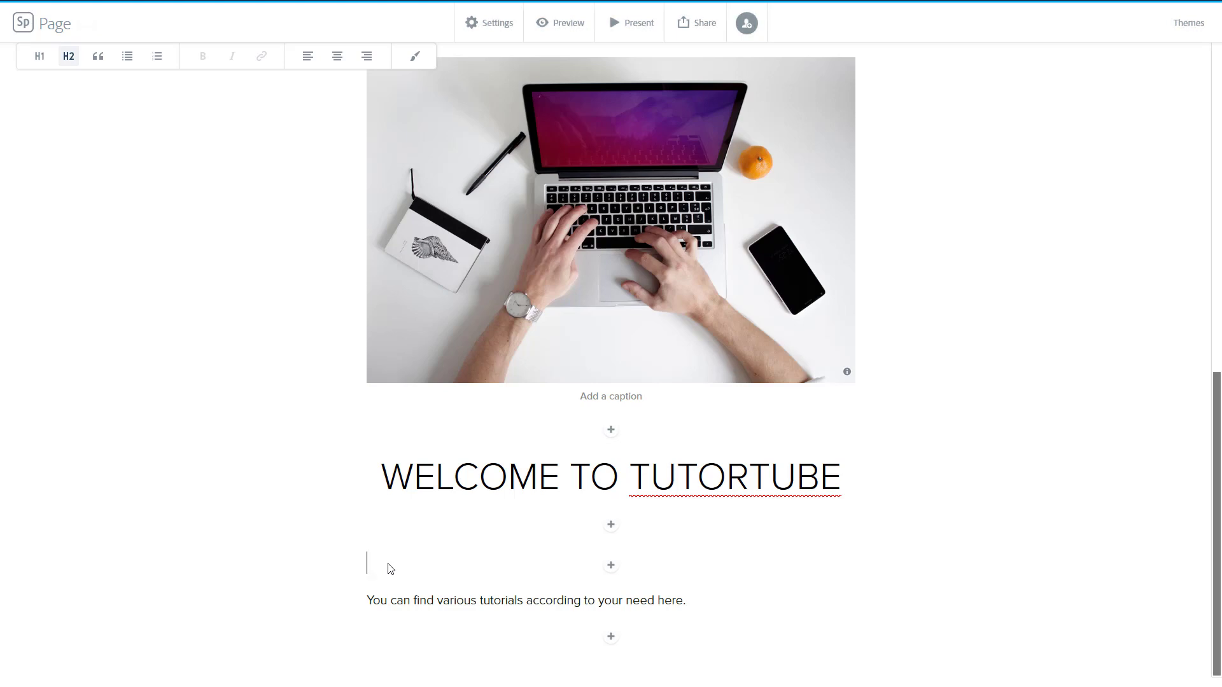
type("SUBHEA")
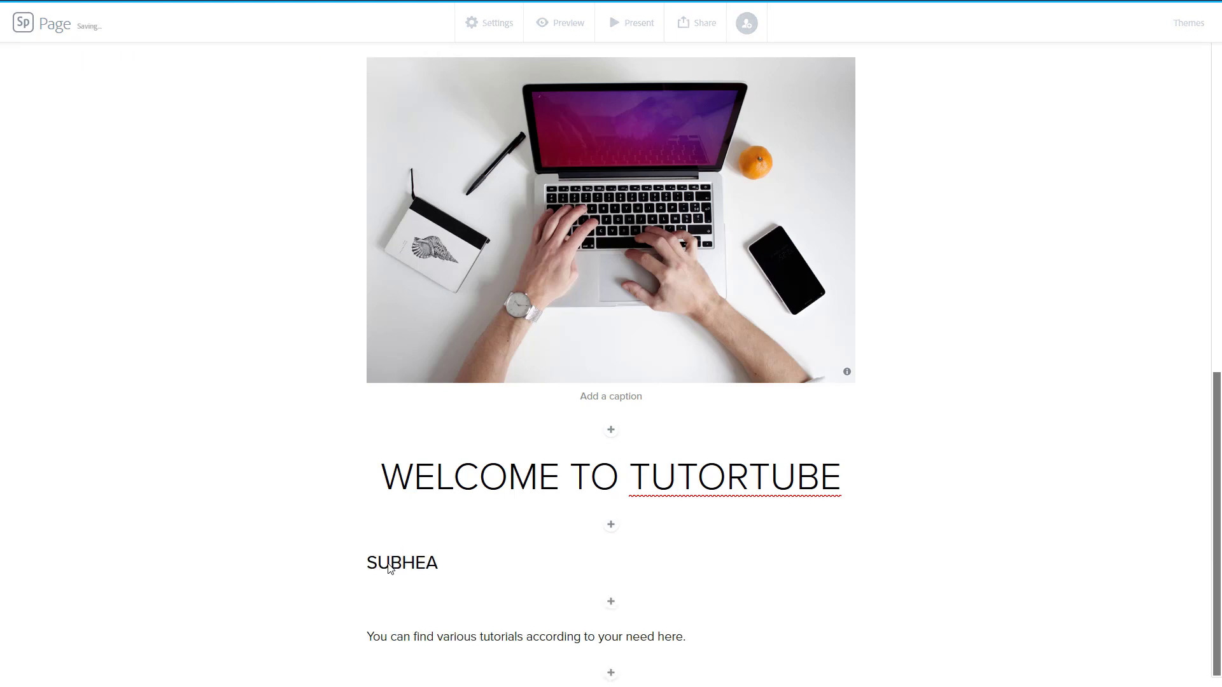
type("DING")
Step: Center-align the "SUBHEADING" text
left_click_drag(482, 564, 350, 567)
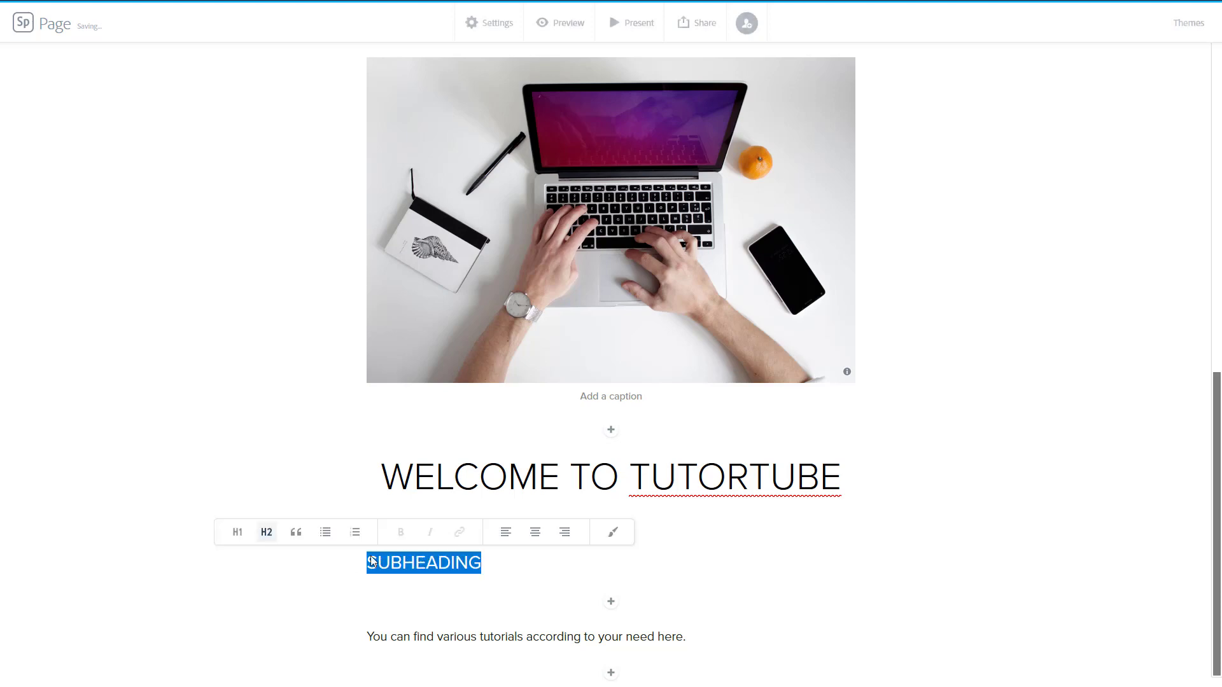
left_click(535, 532)
scroll(540, 540, "down", 1)
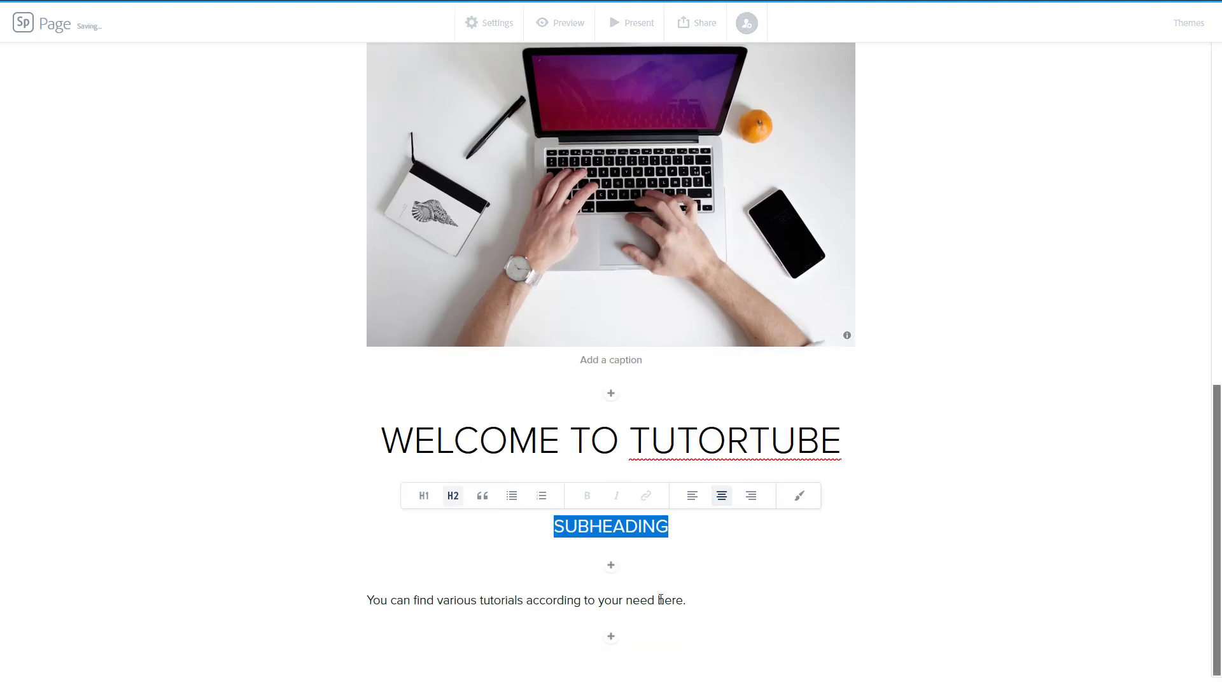
Step: Format the whole sentence "You can find various tutorials according to your need here." as a quote
left_click_drag(690, 601, 386, 601)
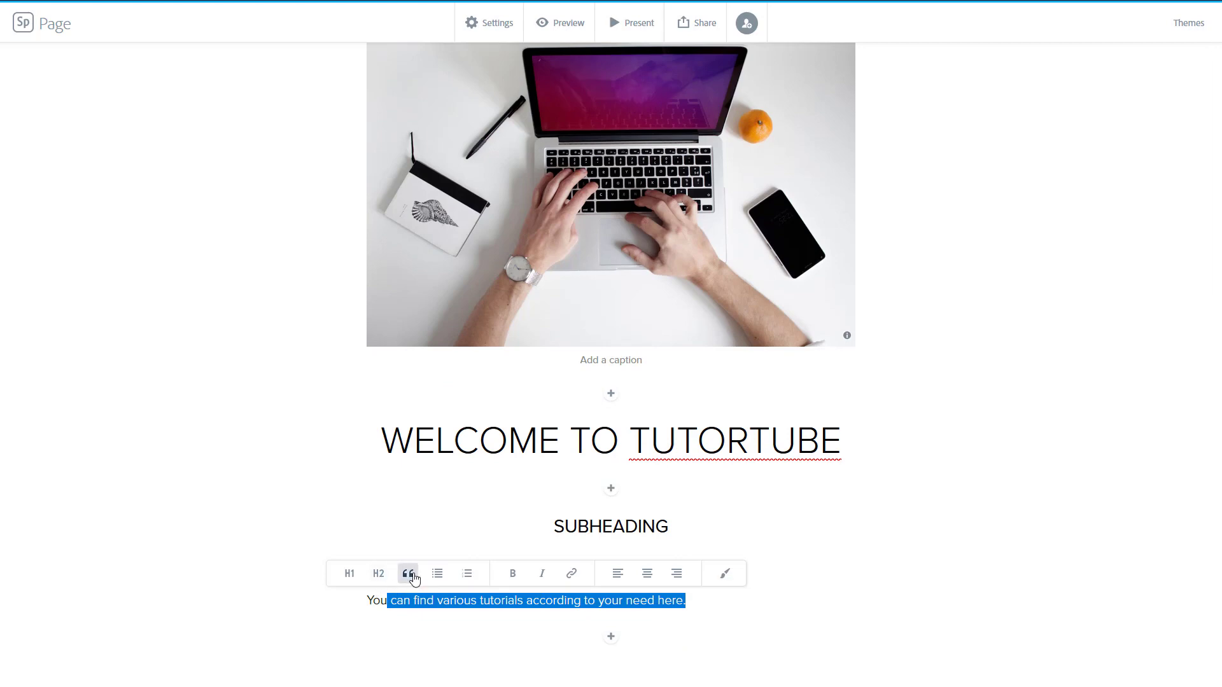
left_click(475, 624)
left_click_drag(689, 601, 387, 602)
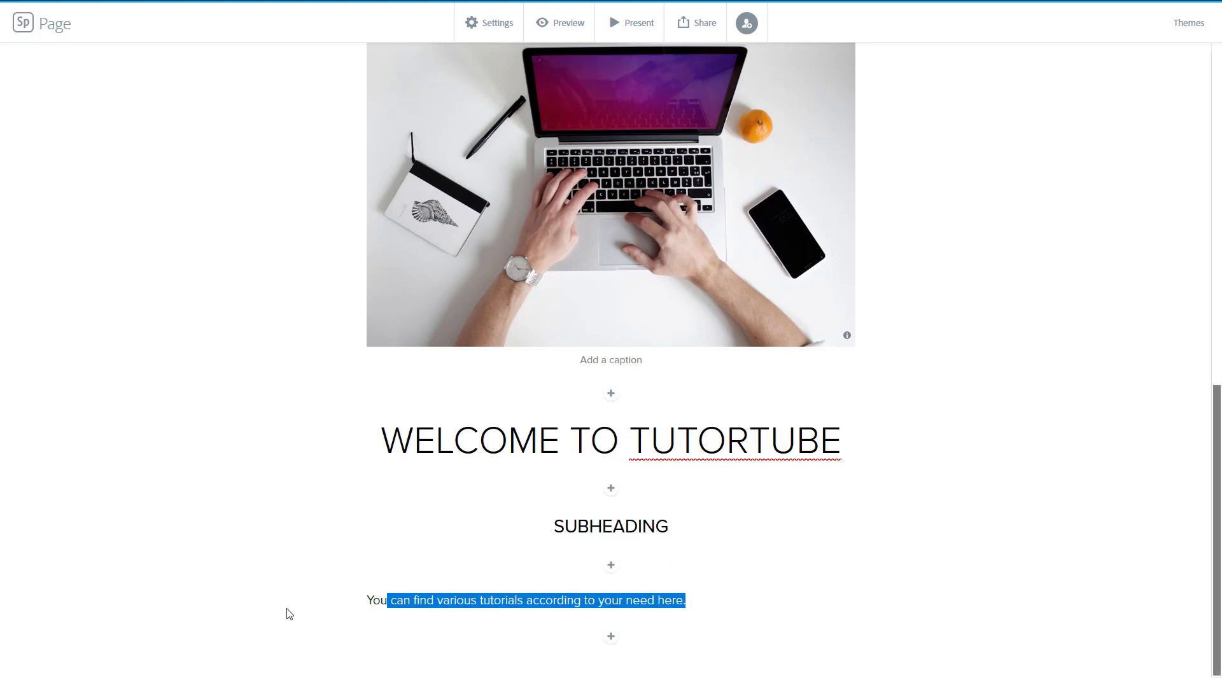
triple_click(367, 603)
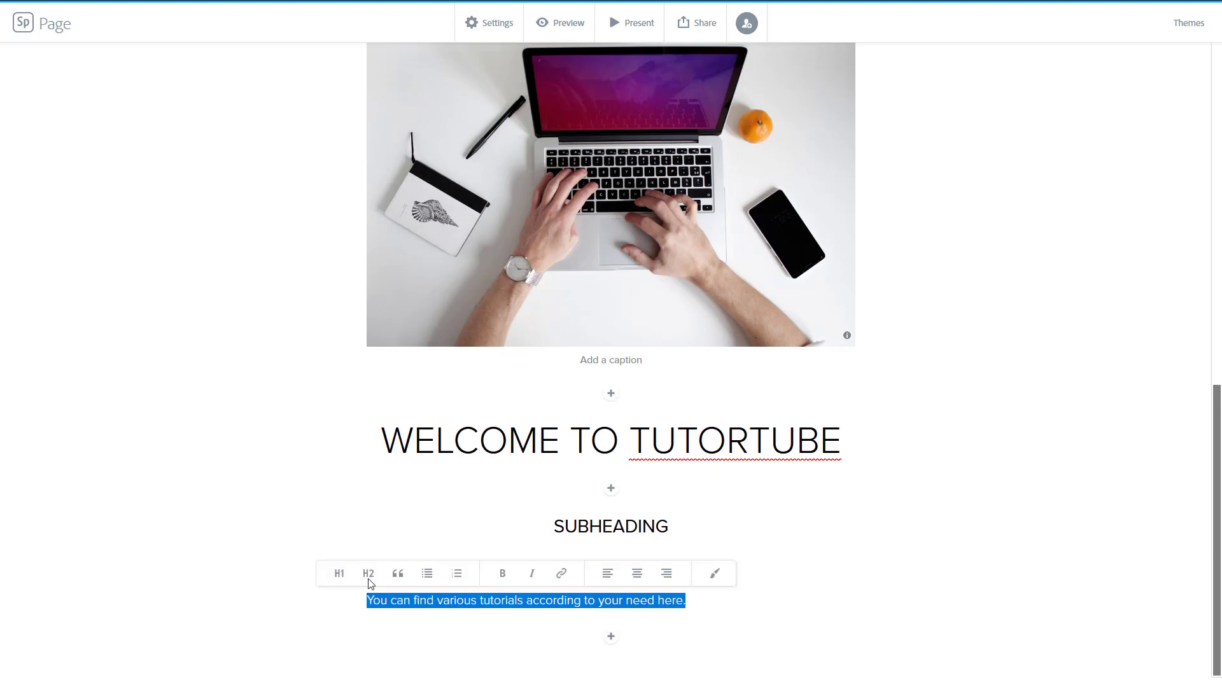
left_click(395, 572)
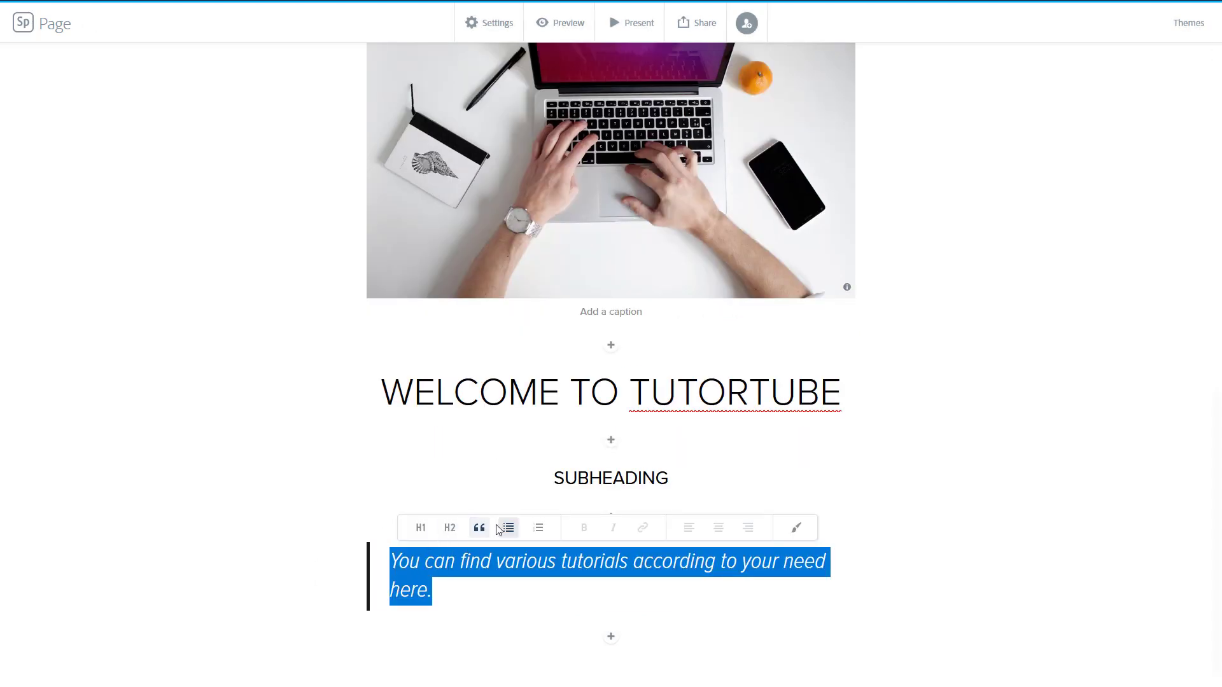
Step: Add three separate paragraphs below the quote reading "Point 1", "Point 2" and "Point 3"
left_click(481, 582)
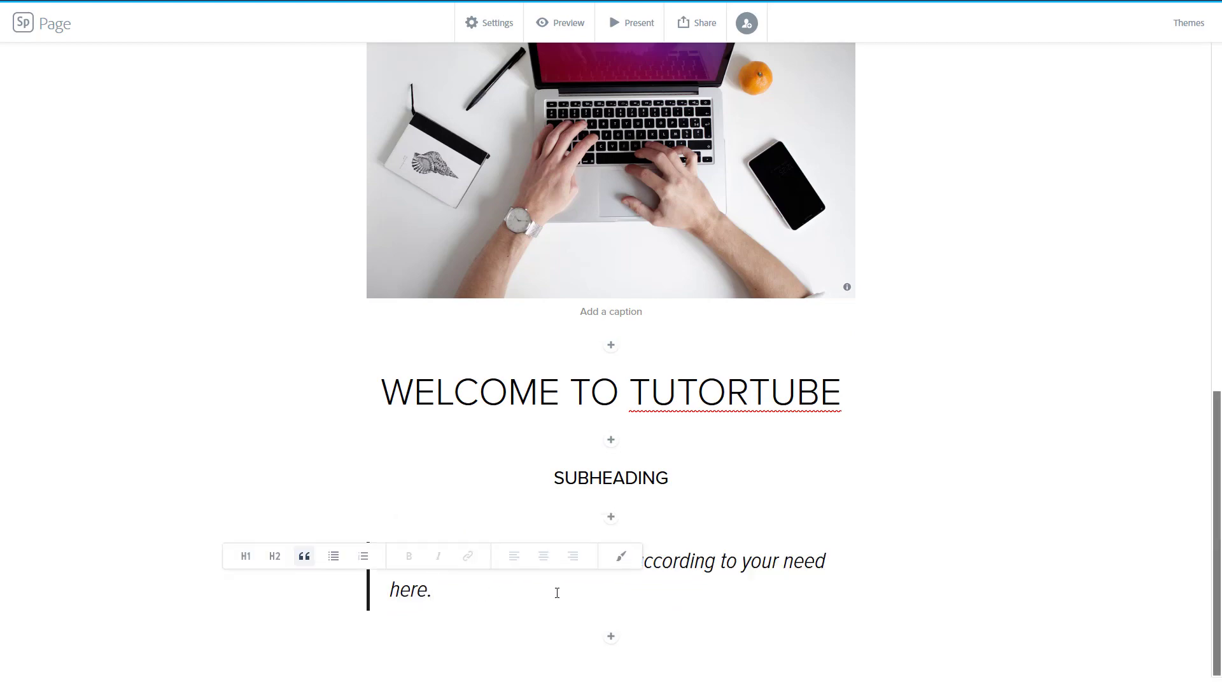
key("Return")
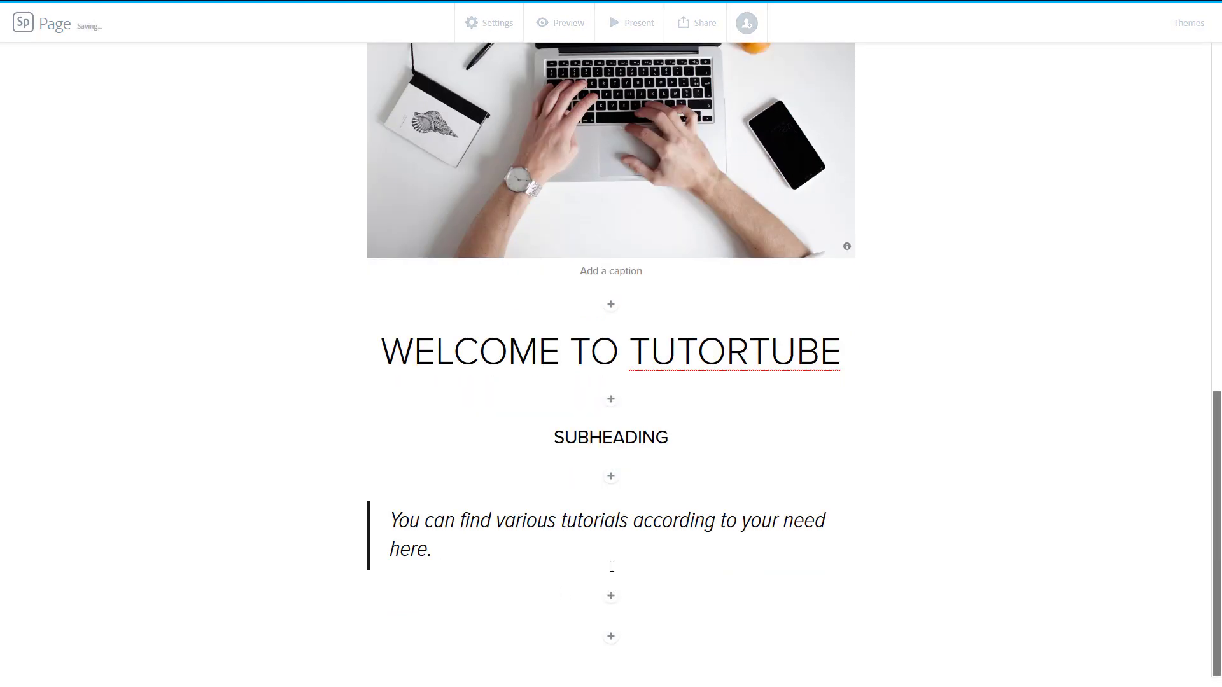
type("Point 1")
key("Return")
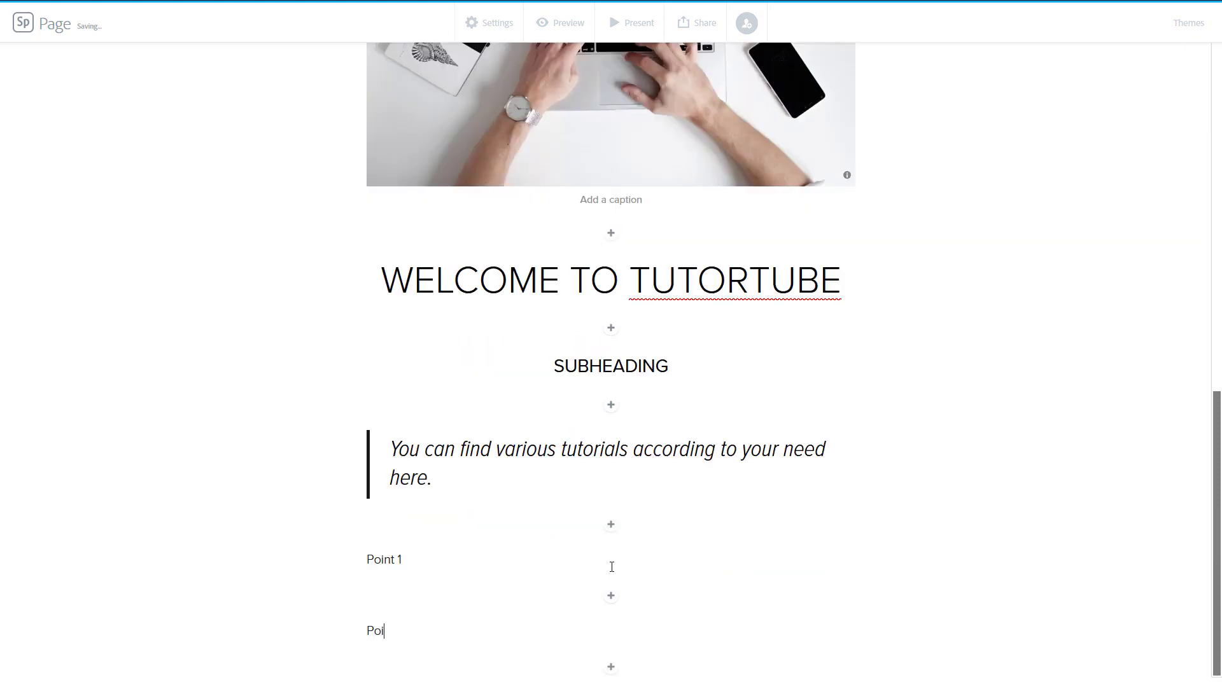
key("Return")
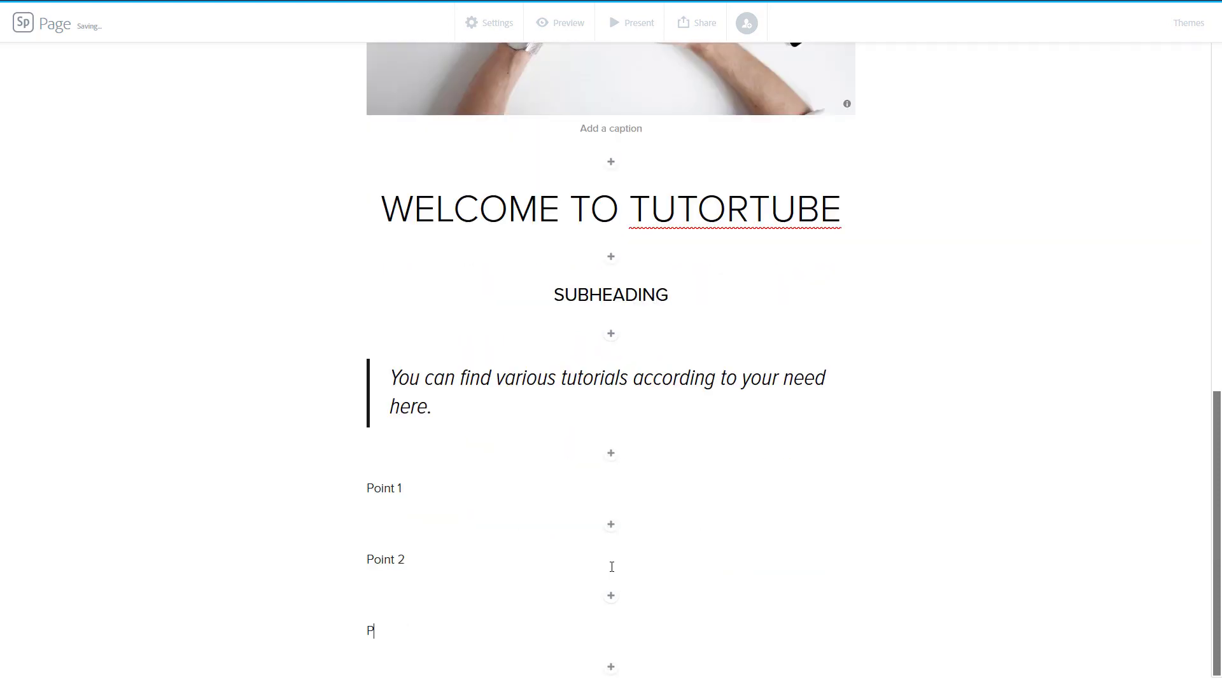
key("Return")
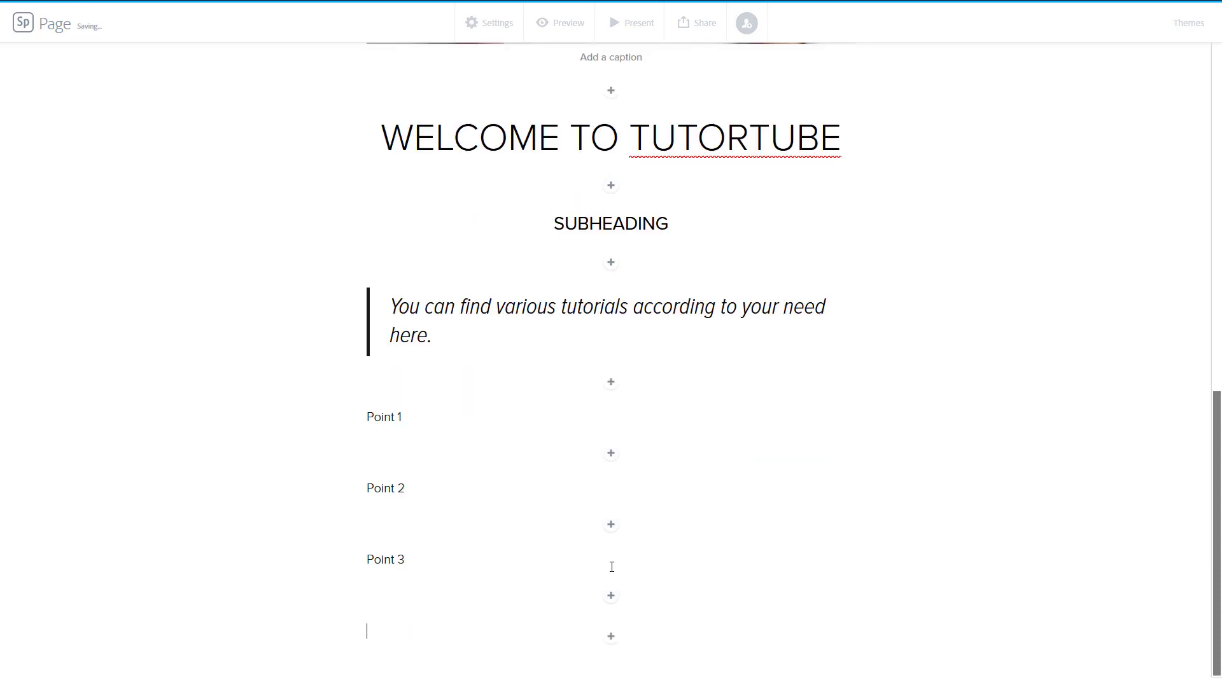
Step: Format the "Point 1" line as a numbered list item
left_click(402, 459)
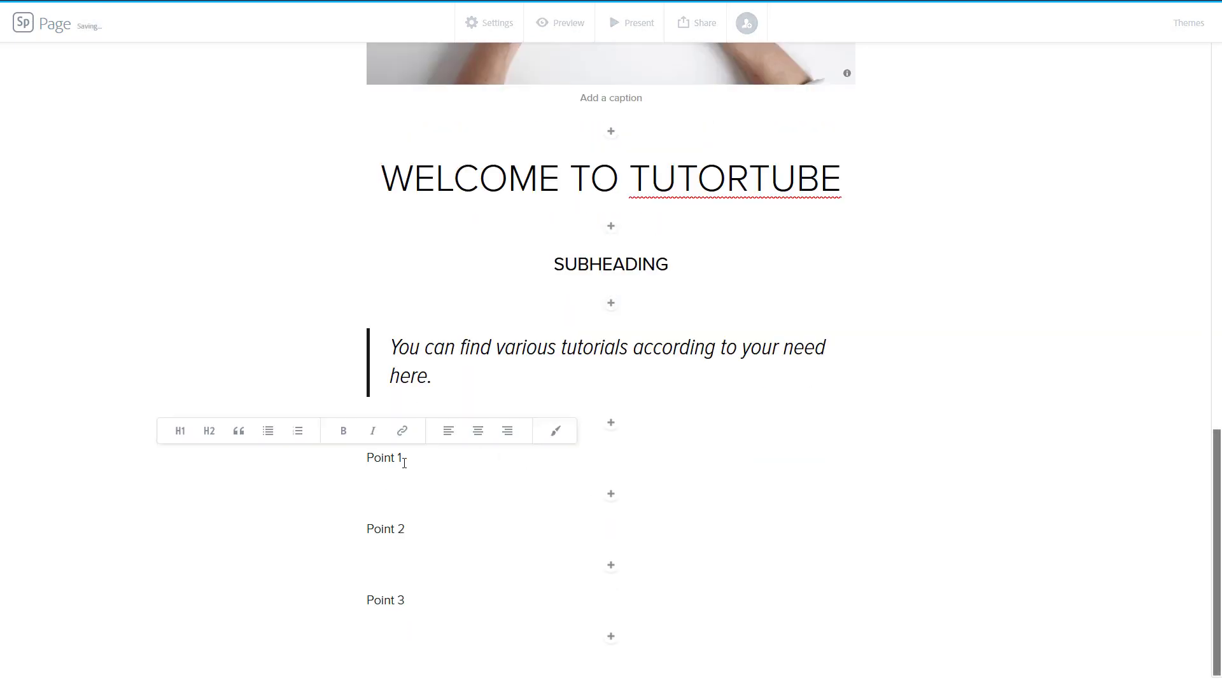
left_click_drag(402, 459, 363, 457)
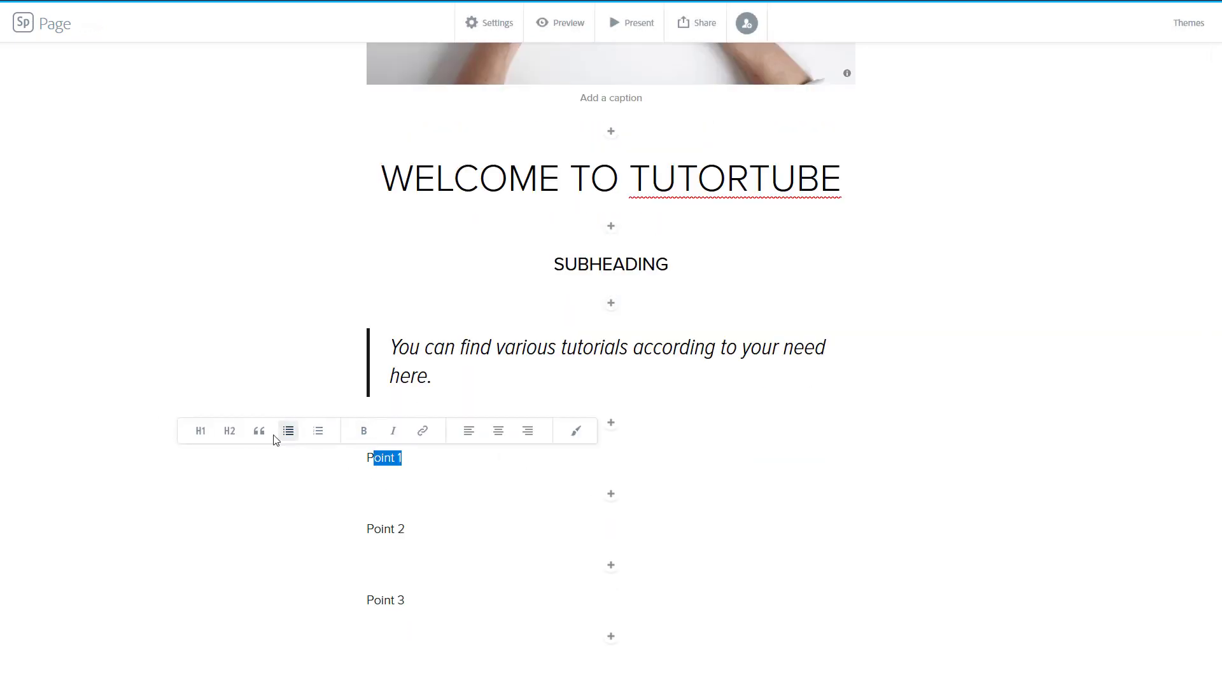
left_click(317, 435)
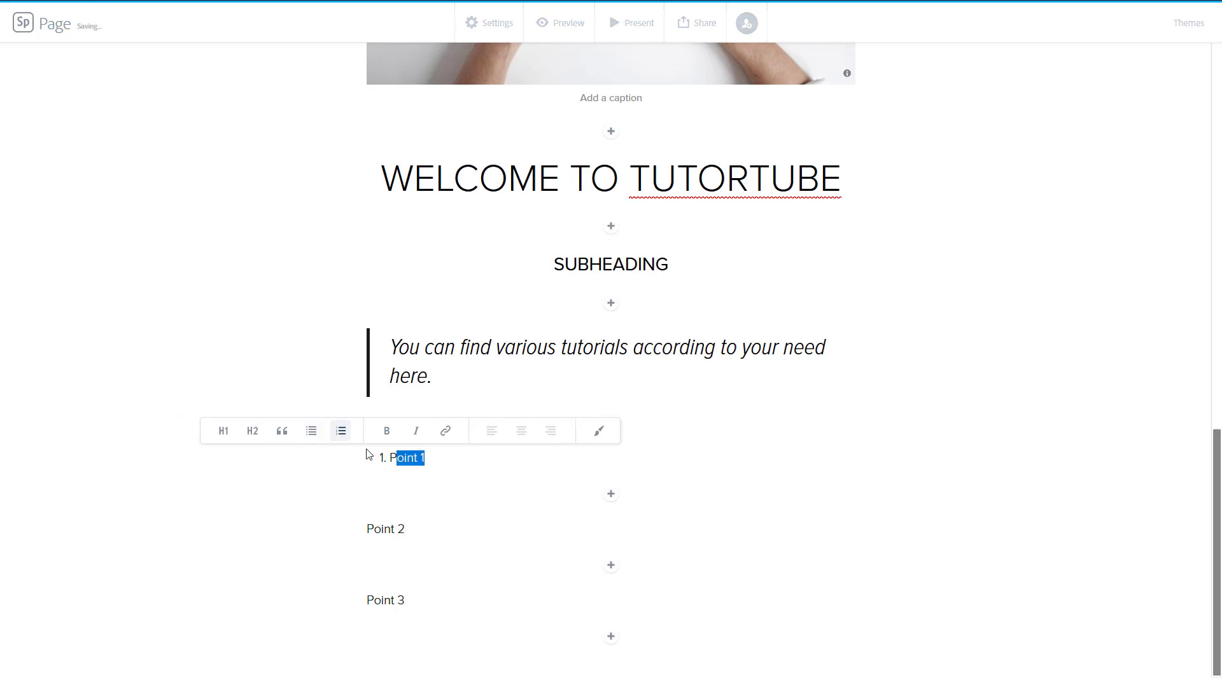
Step: Format the "Point 2", "Point 1" and "Point 3" lines as one bulleted list
left_click_drag(427, 531, 363, 529)
left_click(393, 529)
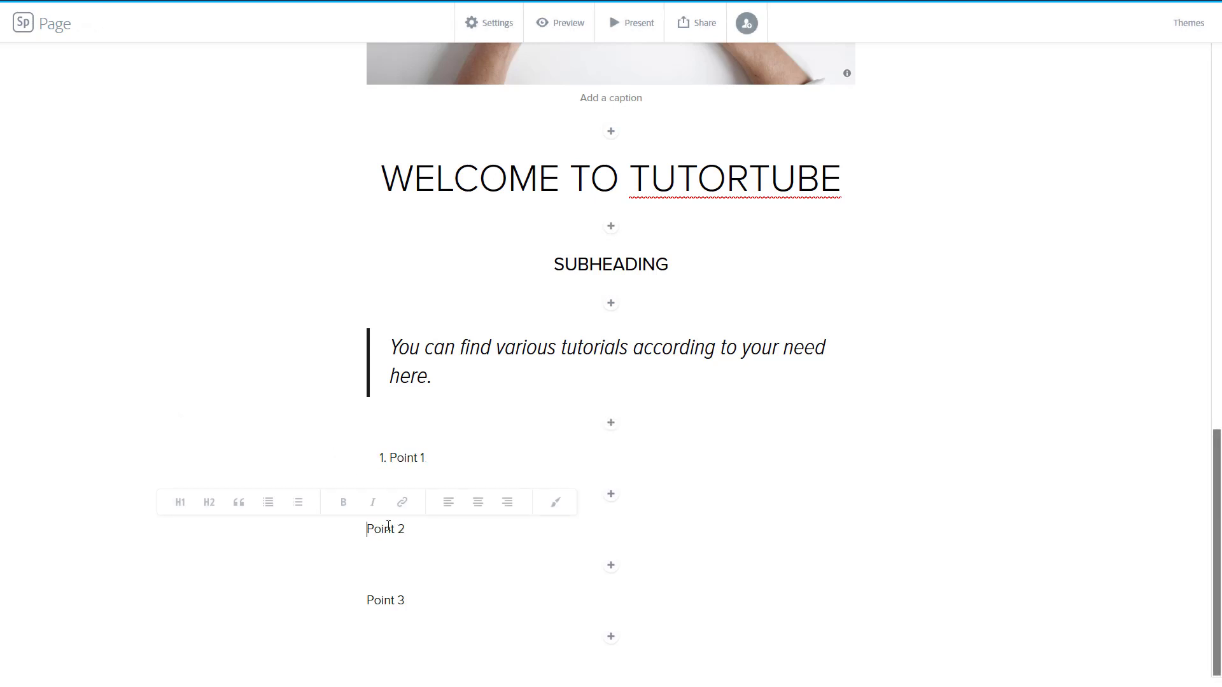
left_click(291, 502)
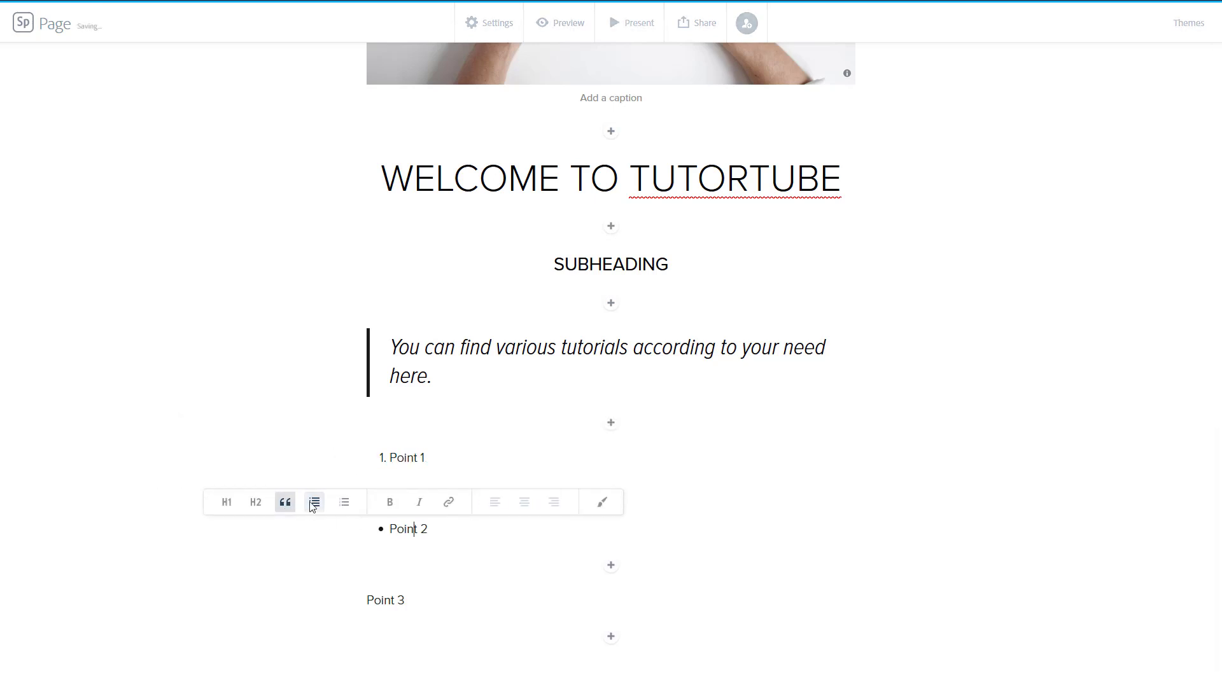
left_click_drag(397, 457, 392, 458)
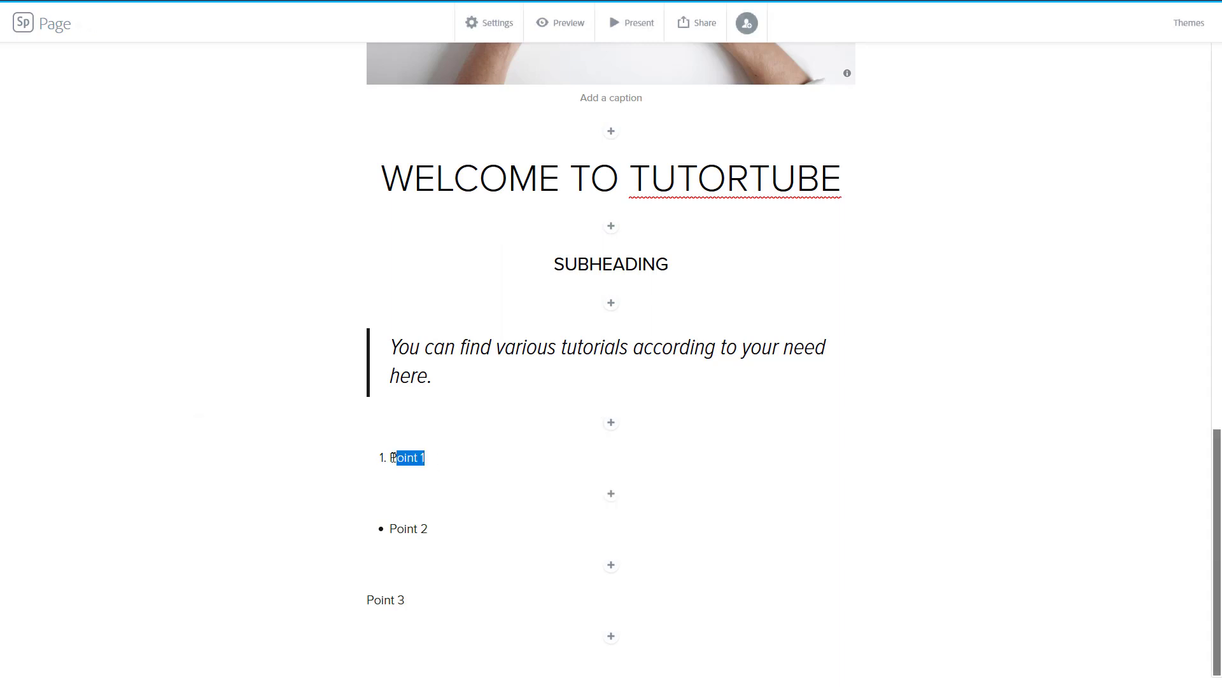
left_click(308, 429)
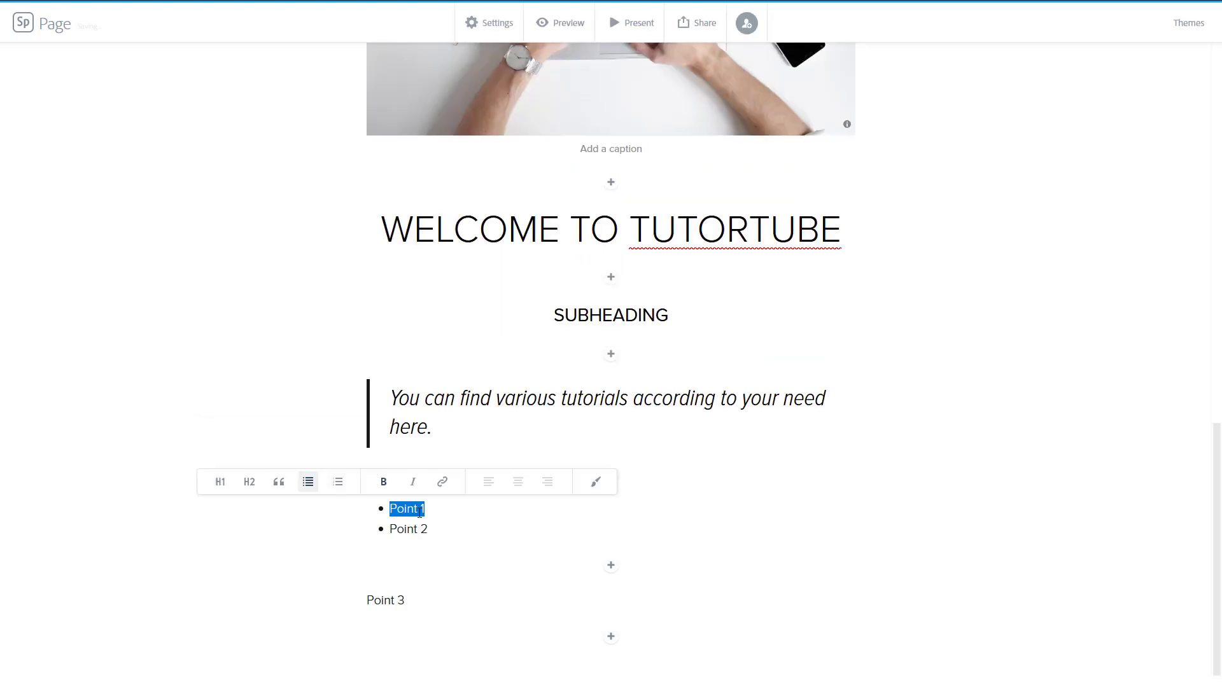
left_click_drag(366, 600, 414, 598)
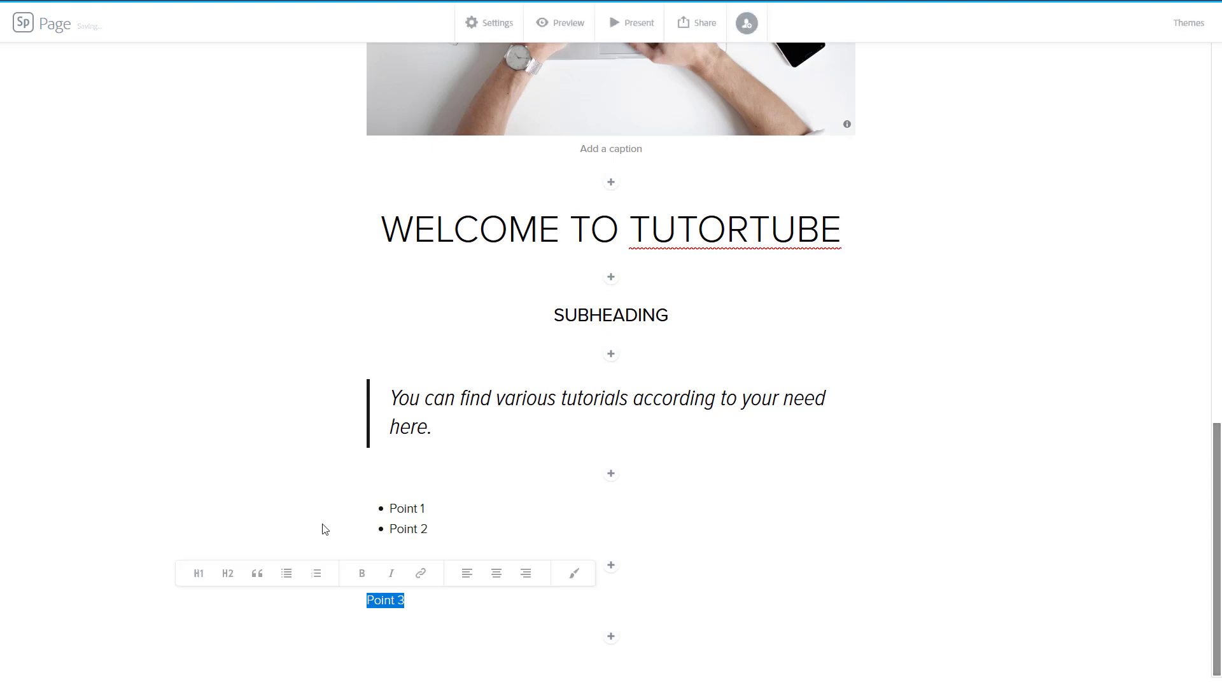
left_click(289, 576)
Step: Insert a line reading "Heading" above "Point 1" in the bulleted list and format it as H2
left_click(491, 593)
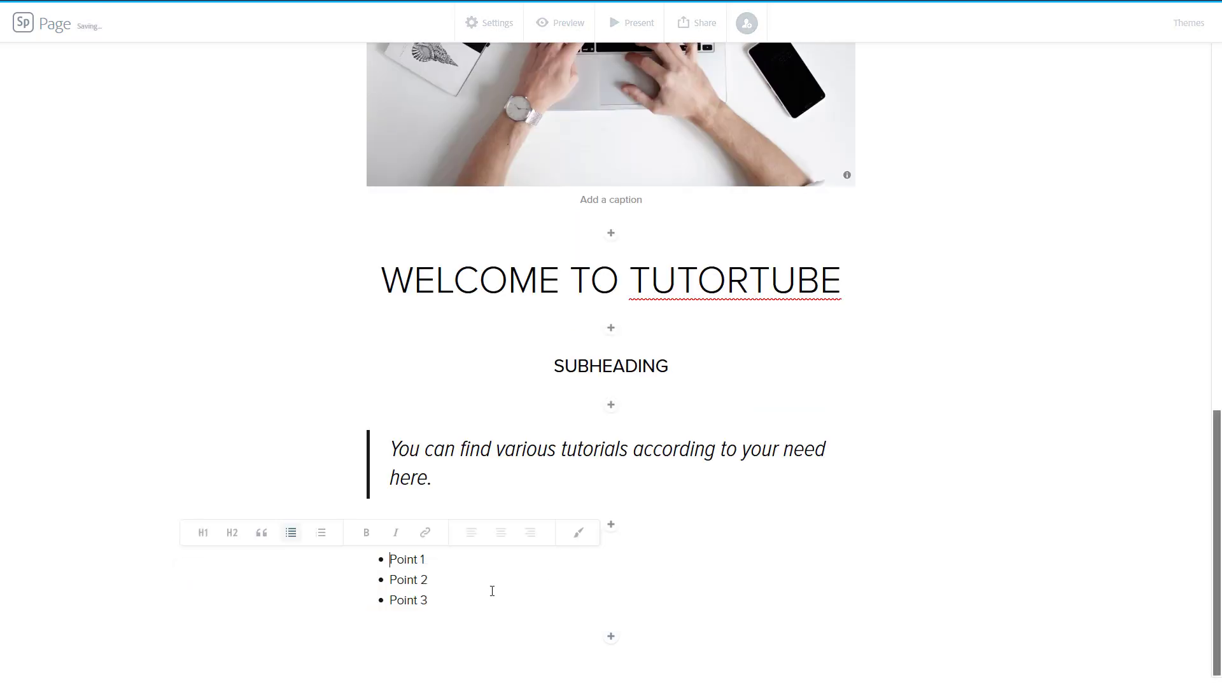
key("Return")
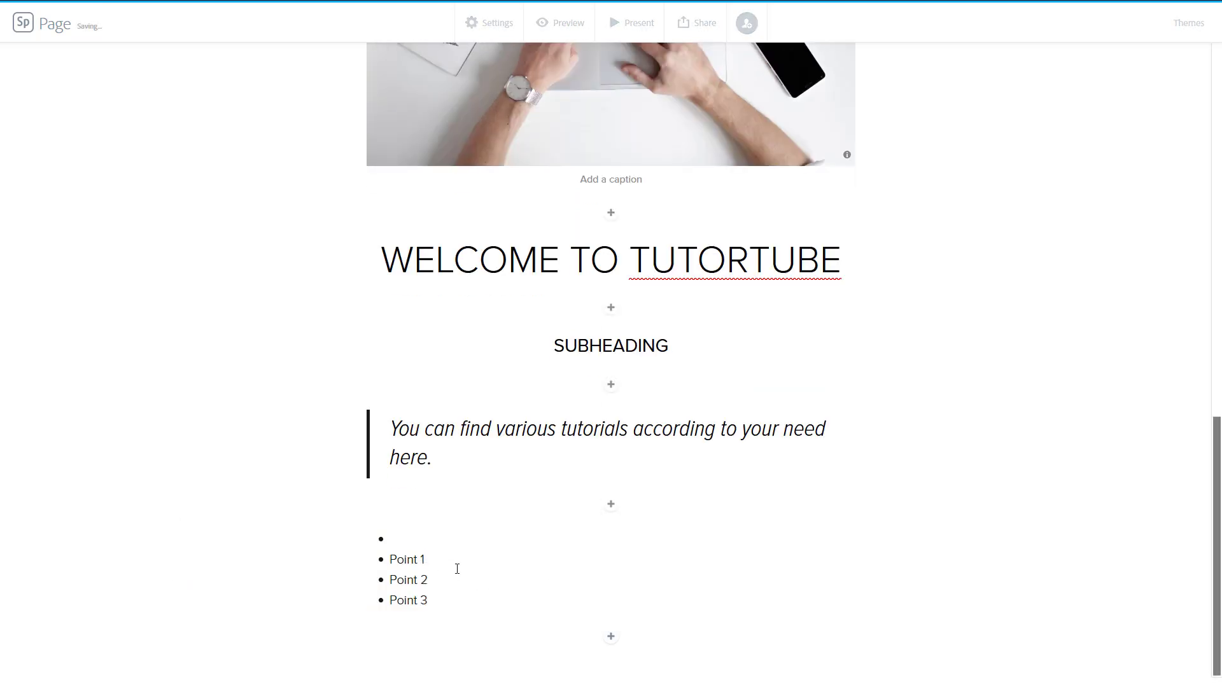
type("Heading")
double_click(443, 539)
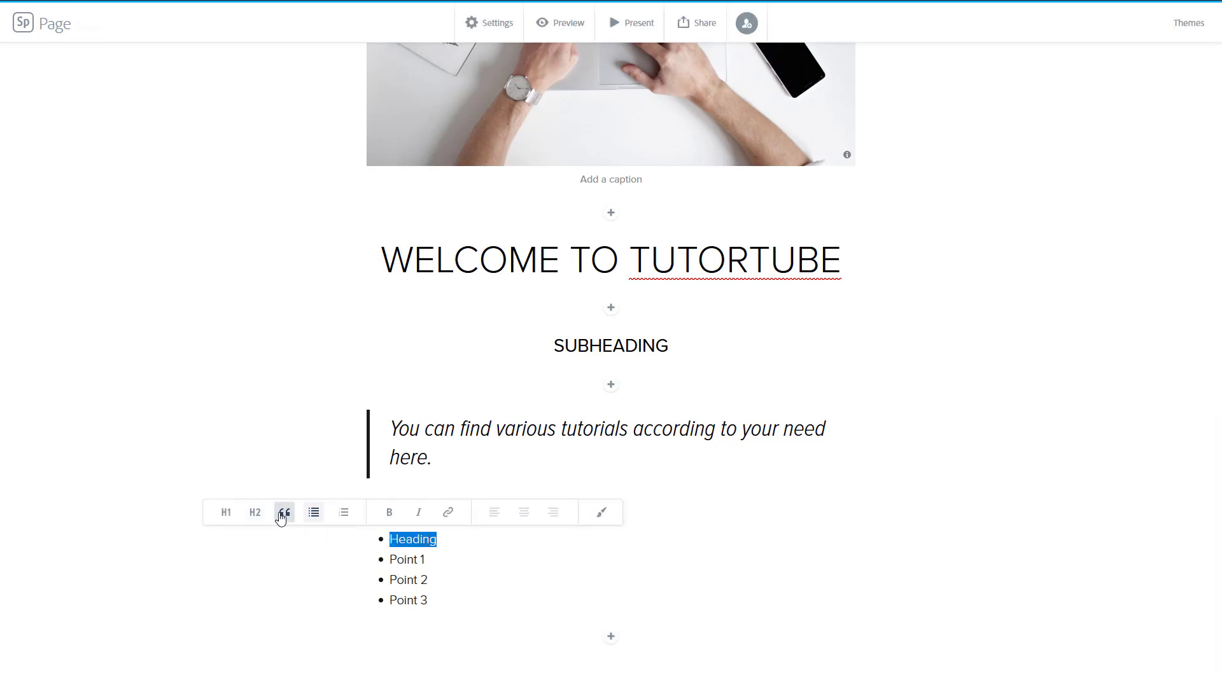
left_click(261, 517)
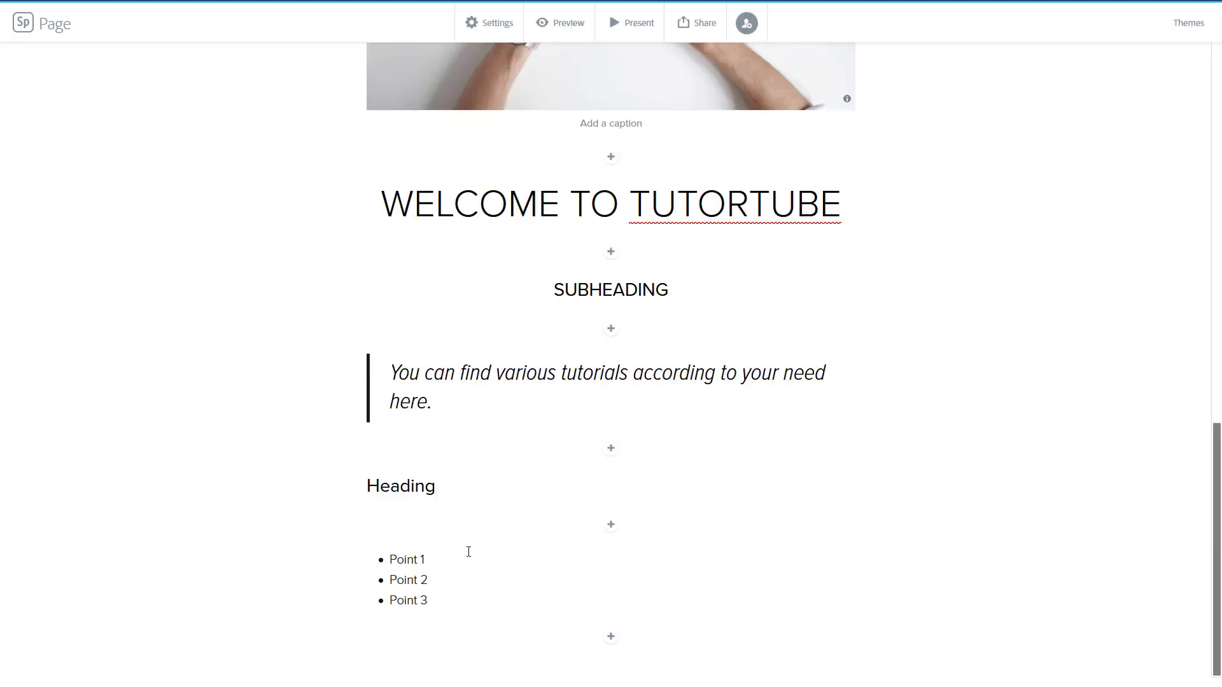
Step: Add a list item reading "Step 1" after "Point 3"
left_click(485, 600)
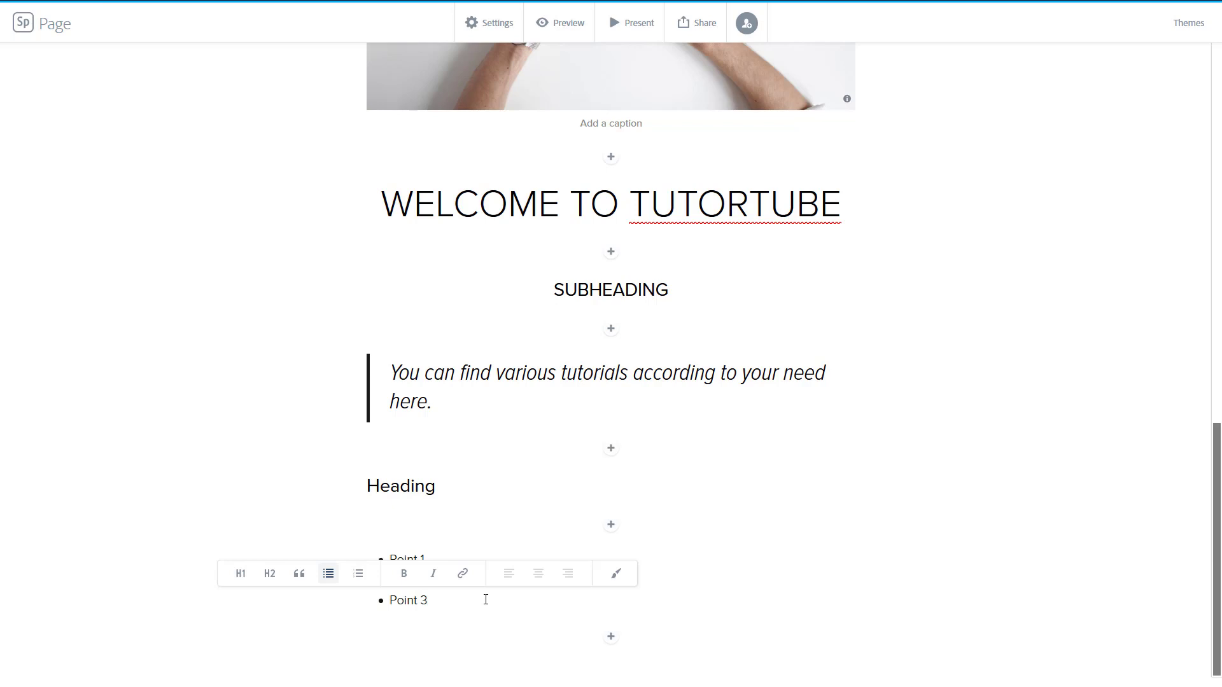
key("Return")
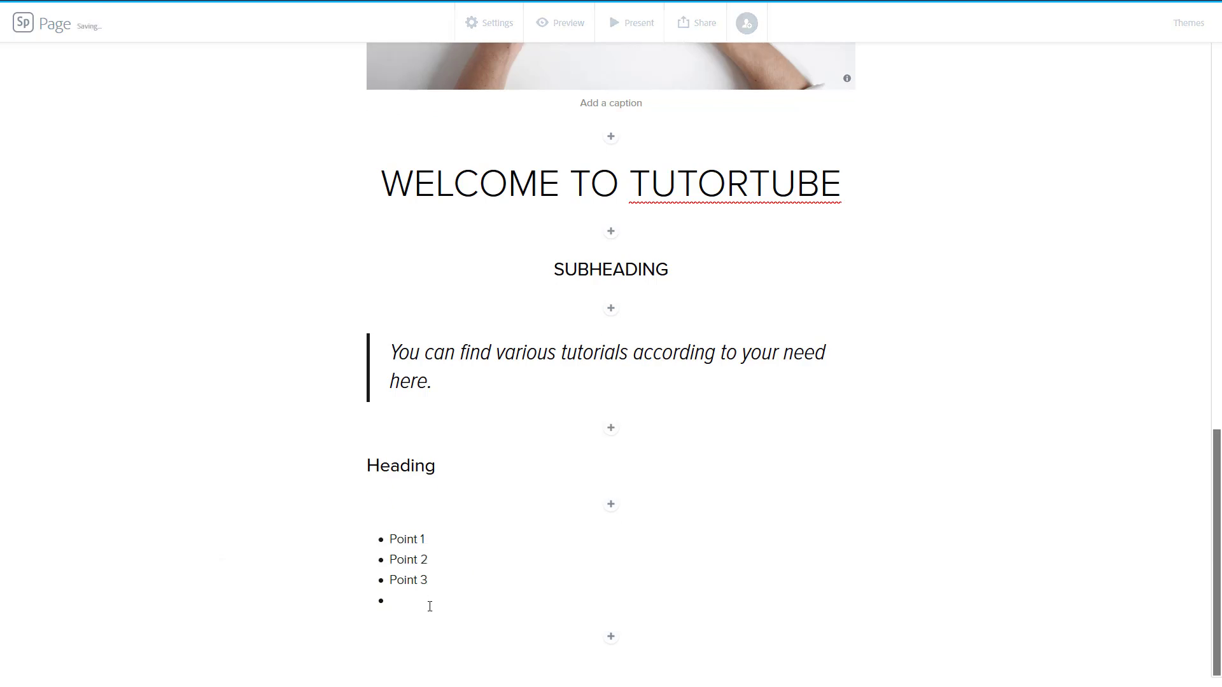
type("Step 1")
Step: Insert a line reading "Steps" above "Step 1" in the list and format it as H2
left_click_drag(395, 598, 389, 598)
left_click(423, 600)
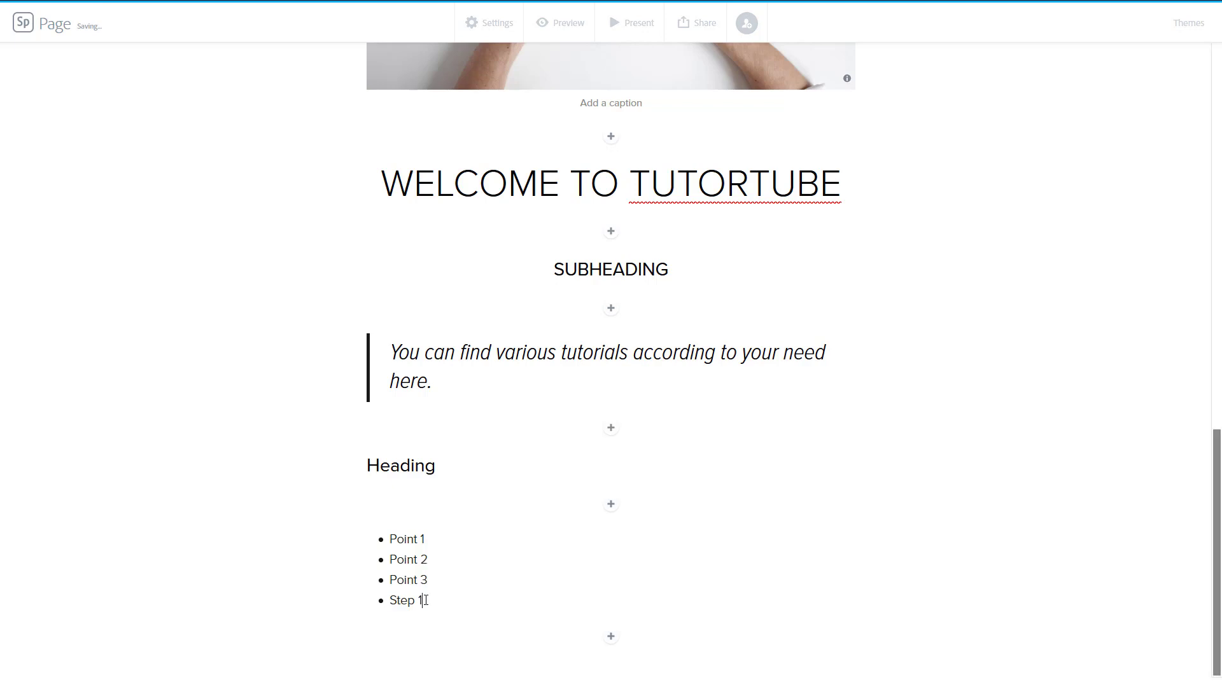
left_click(390, 603)
key("Return")
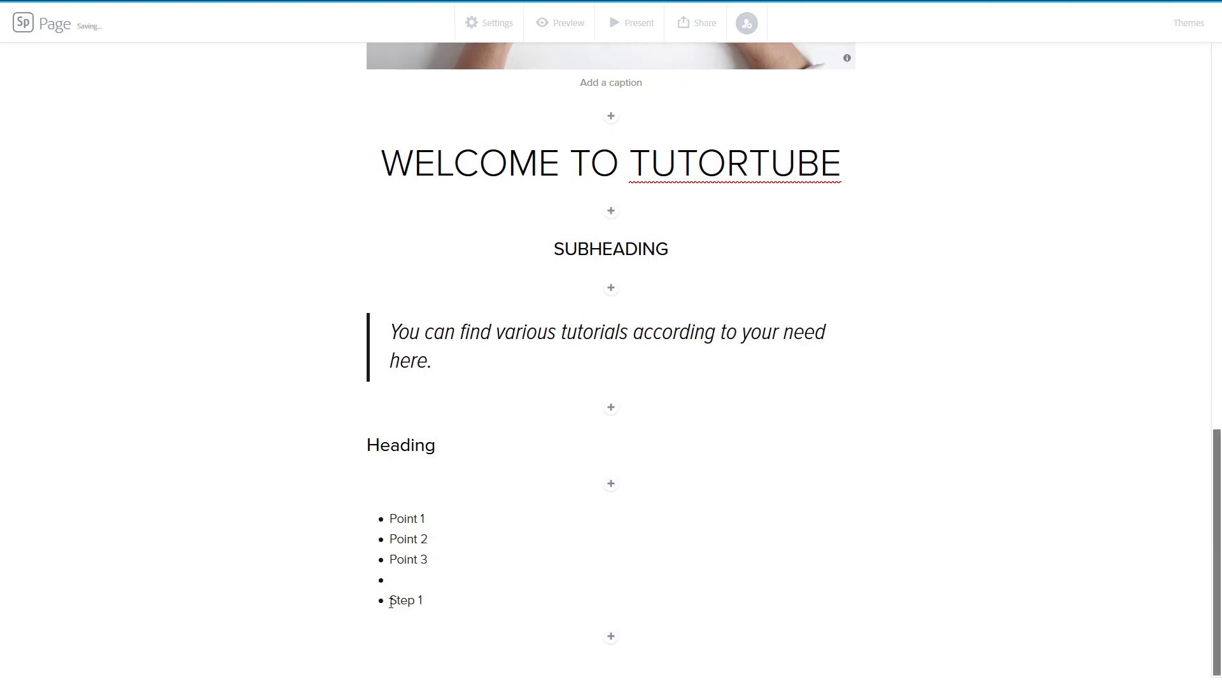
type("Steps")
left_click_drag(422, 580, 387, 581)
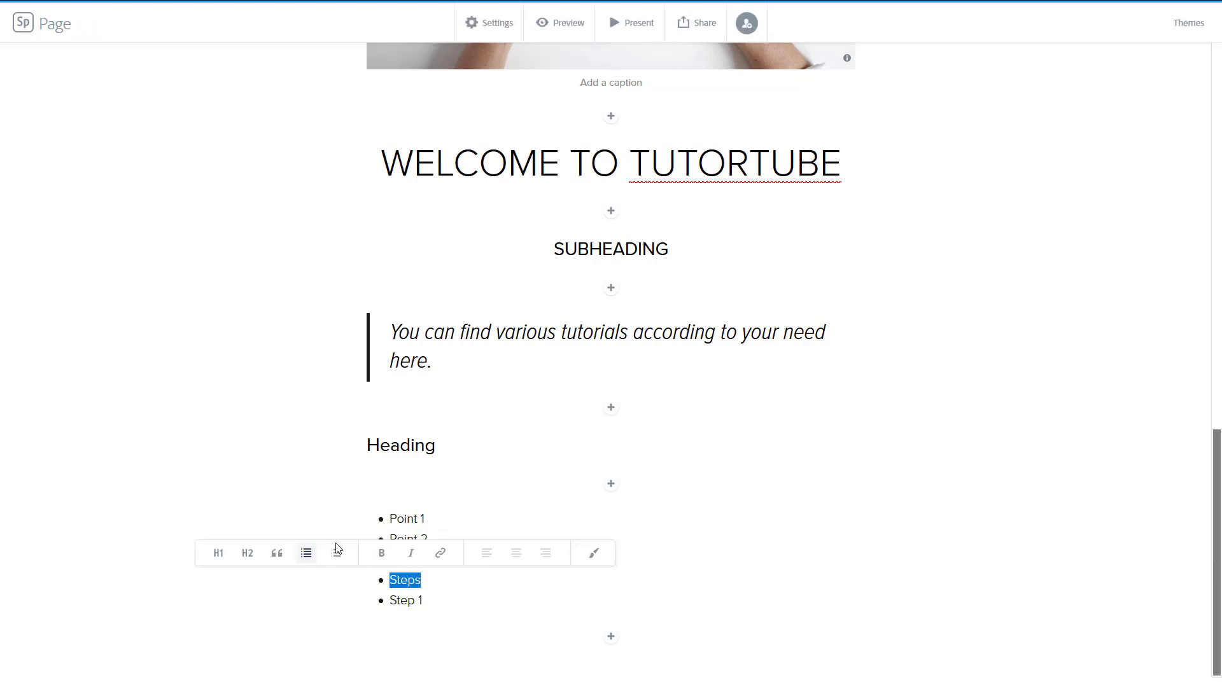
left_click(248, 553)
scroll(424, 557, "down", 2)
left_click(408, 520)
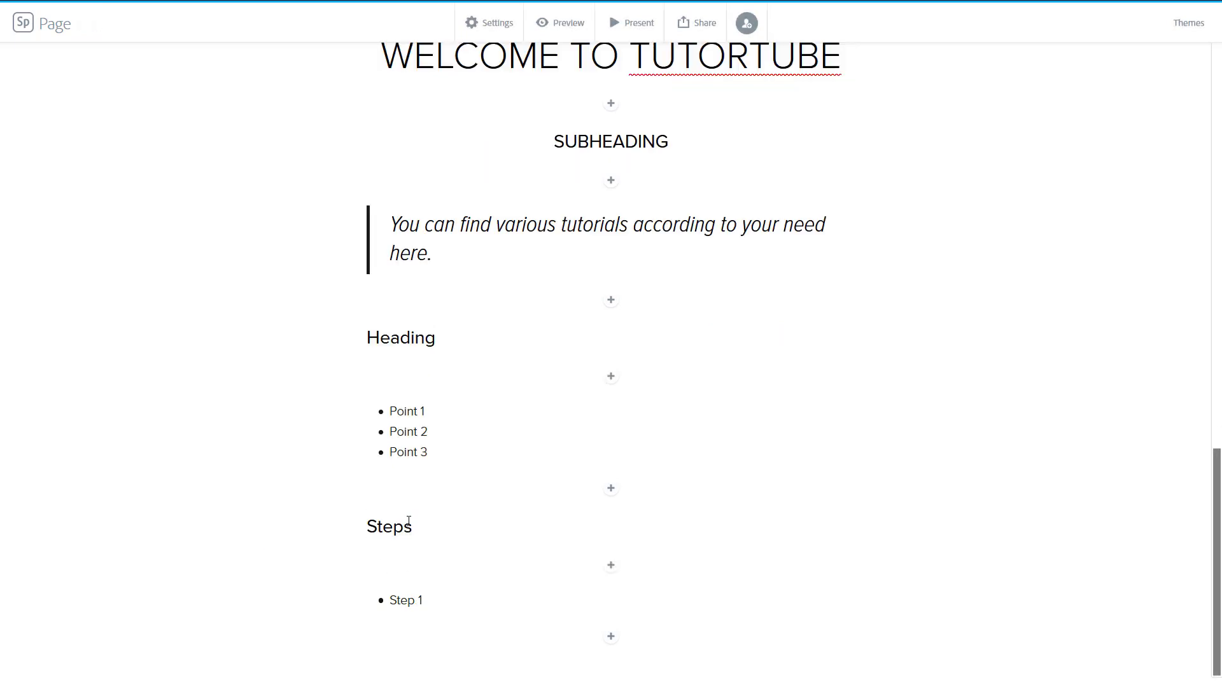
Step: Add list items reading "Step 2" and "Step 3" after "Step 1"
key("Return")
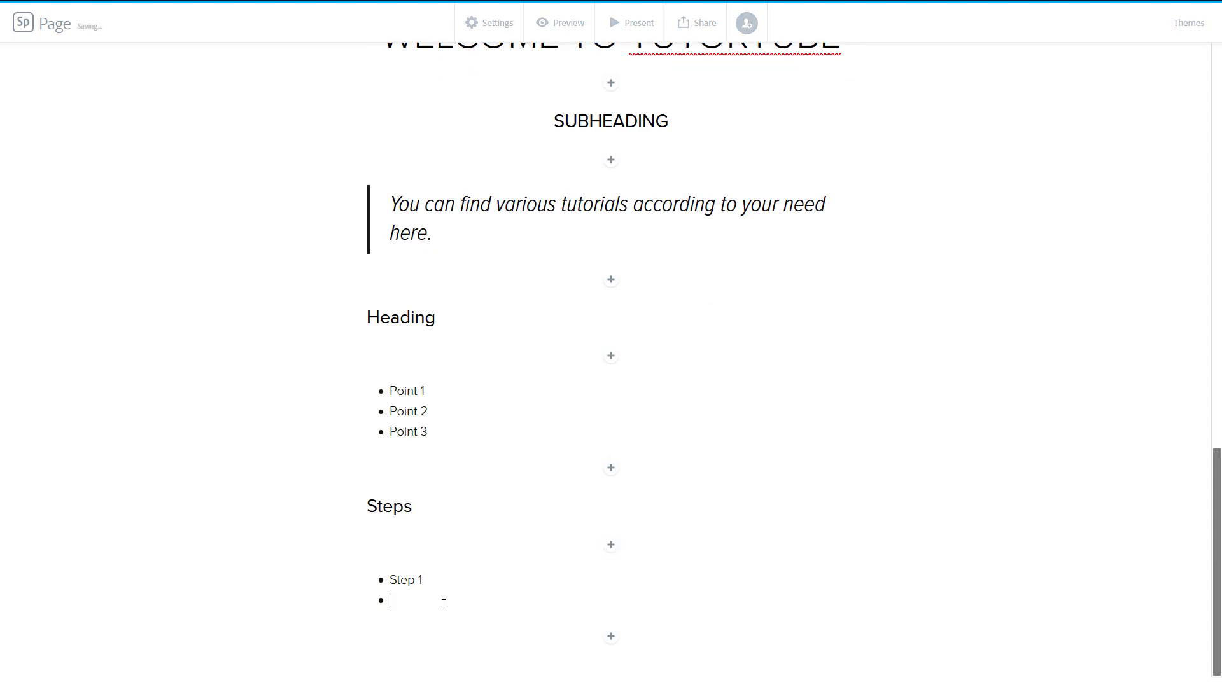
type("Step 2")
key("Return")
type("Ste")
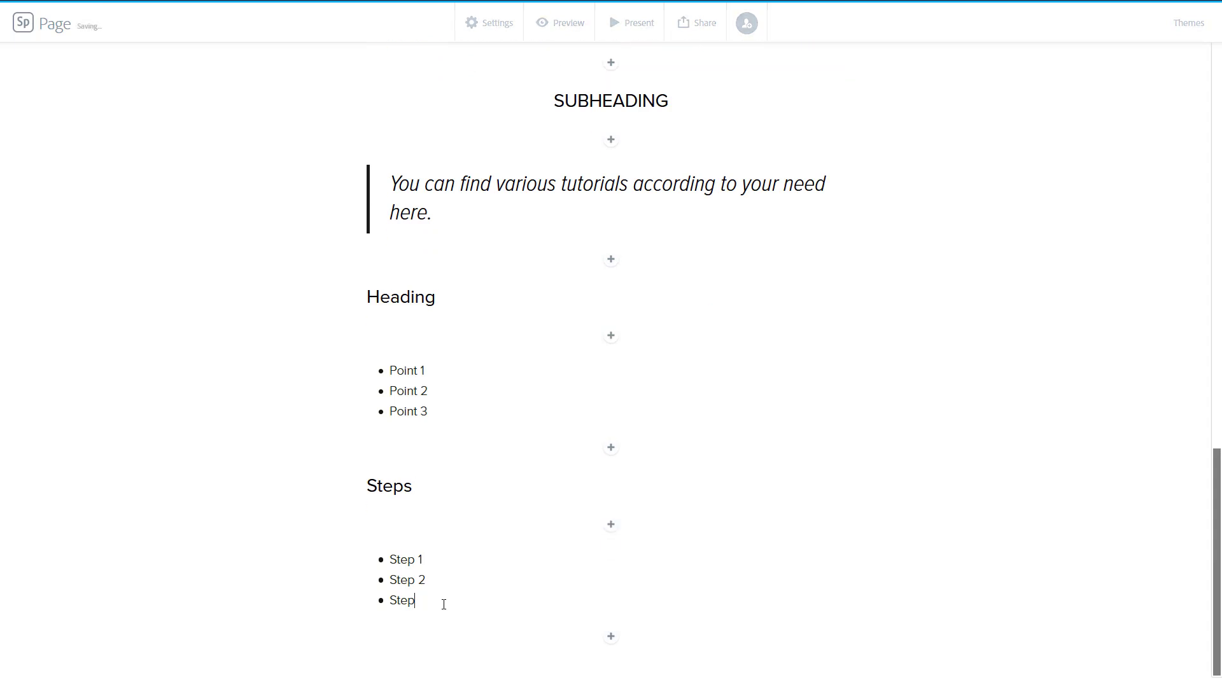
Step: Convert the bulleted list under the "Steps" heading to a numbered list
left_click_drag(419, 560, 391, 560)
left_click(391, 560)
left_click(418, 560)
left_click(349, 533)
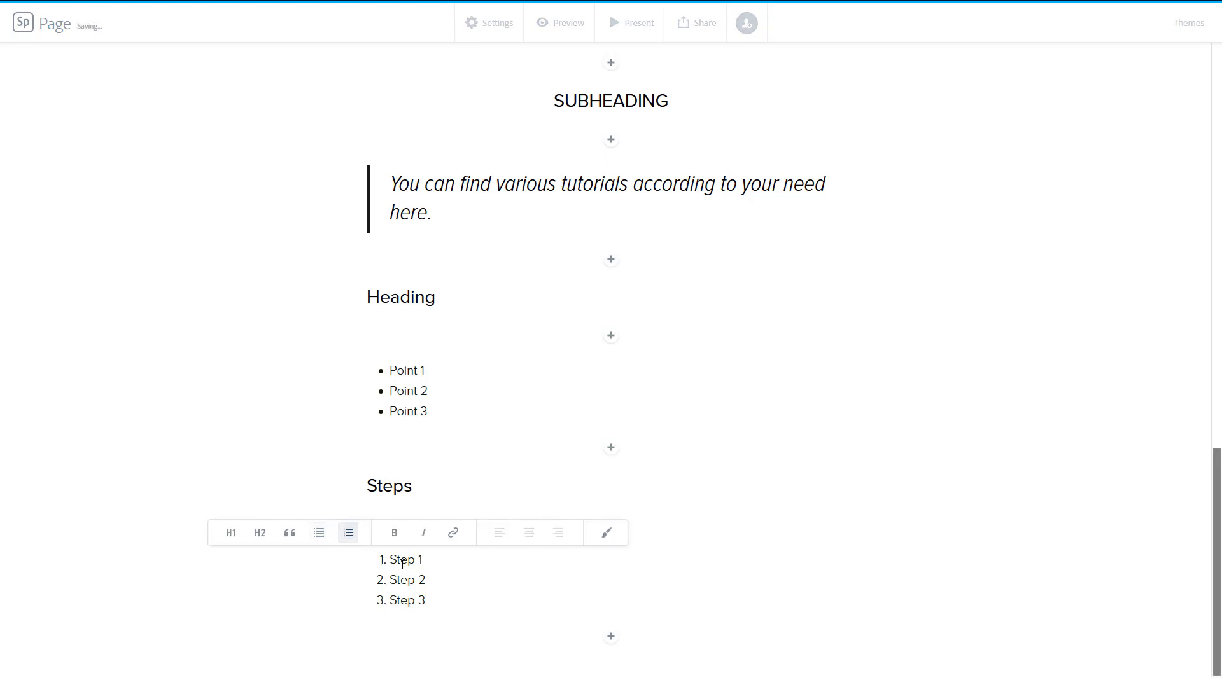
scroll(436, 586, "up", 5)
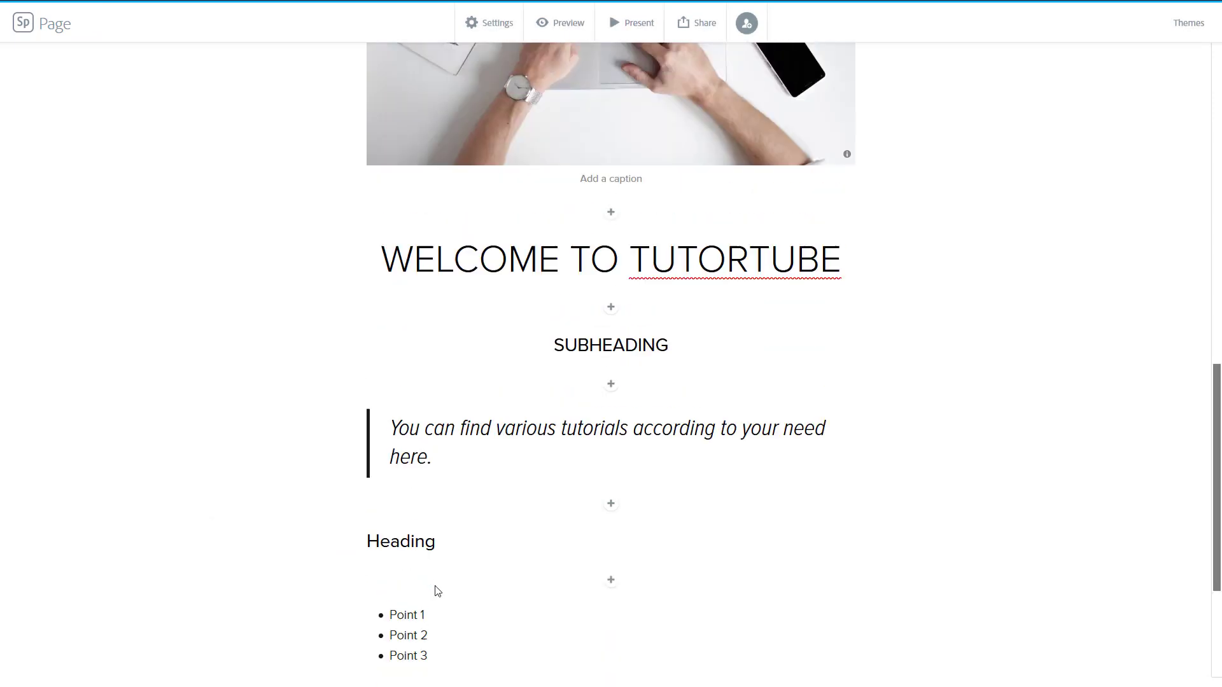
scroll(438, 589, "down", 5)
left_click(401, 560)
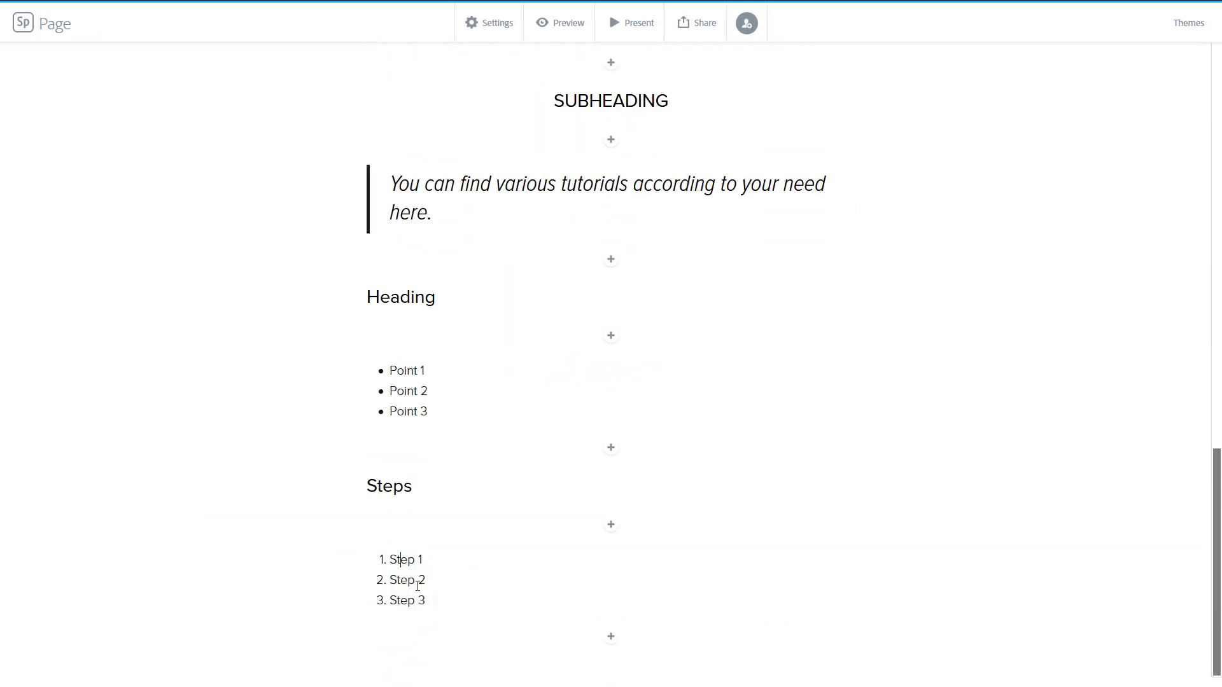
left_click_drag(429, 600, 423, 560)
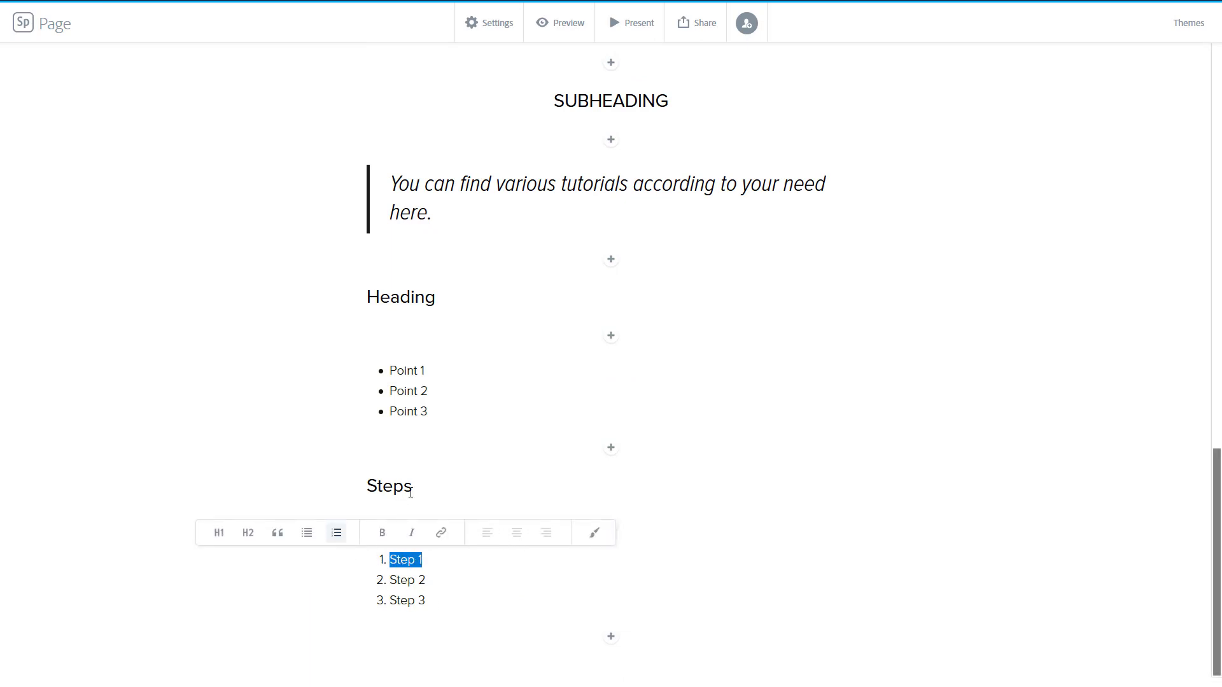
Step: Try centre alignment on the "Steps" heading and return it to left alignment
left_click(368, 488)
left_click(476, 456)
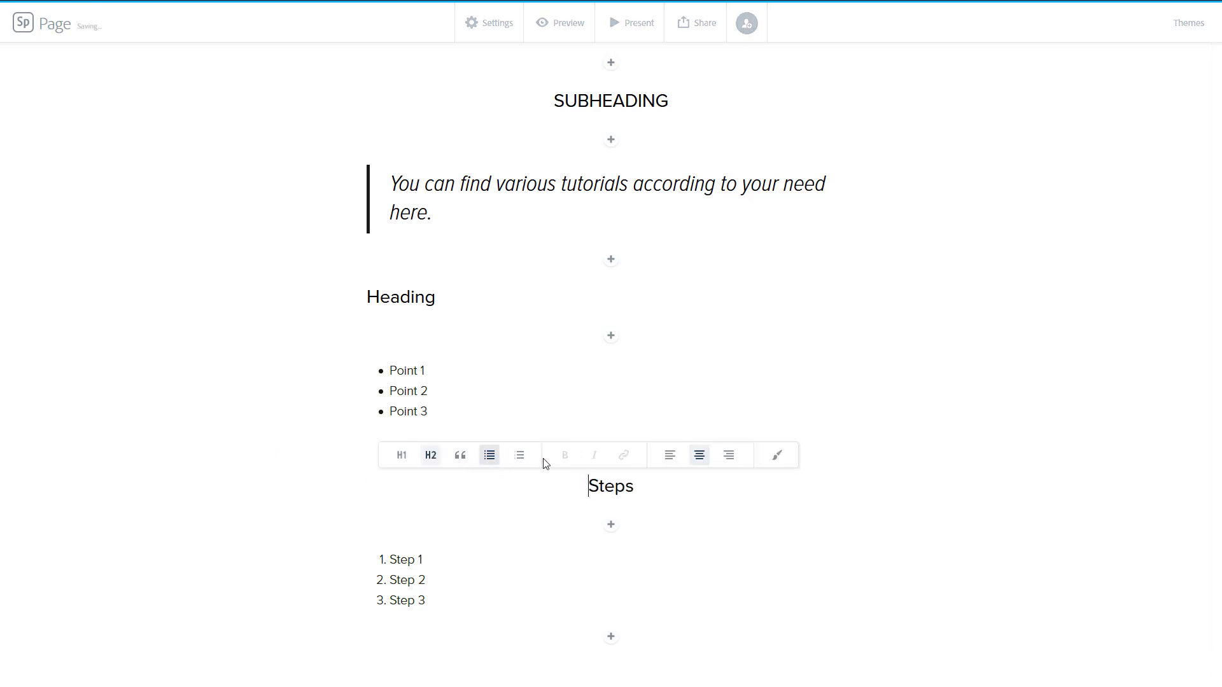
left_click(669, 456)
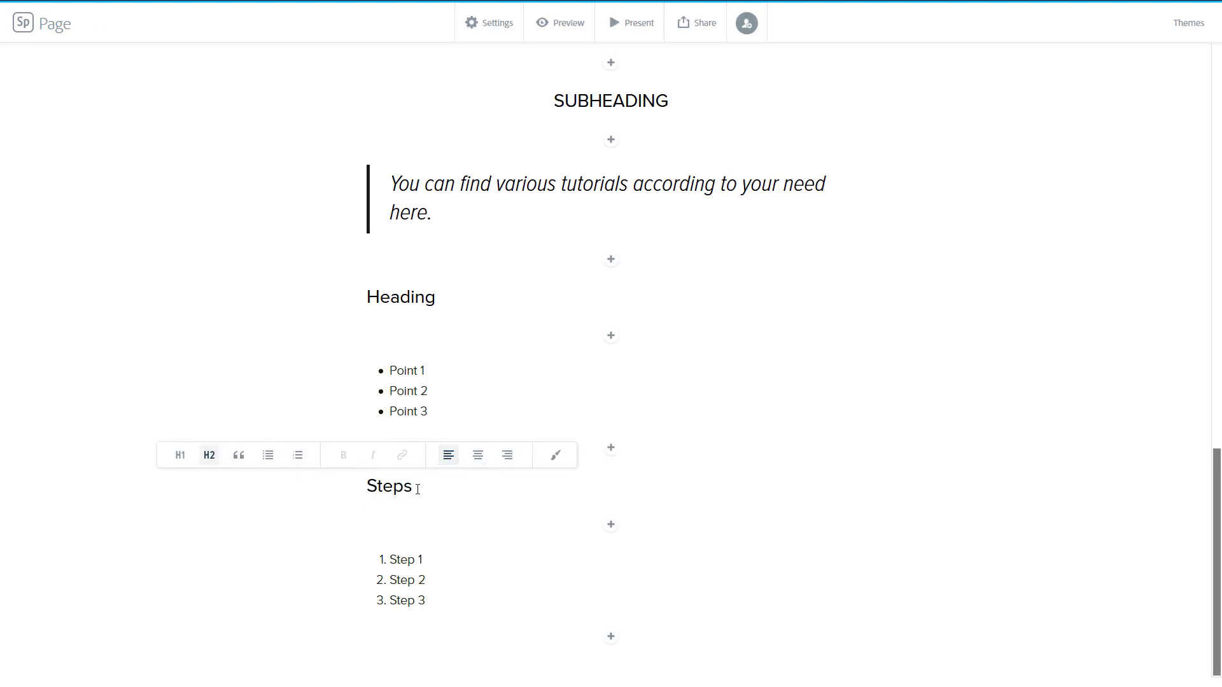
left_click_drag(410, 487, 265, 486)
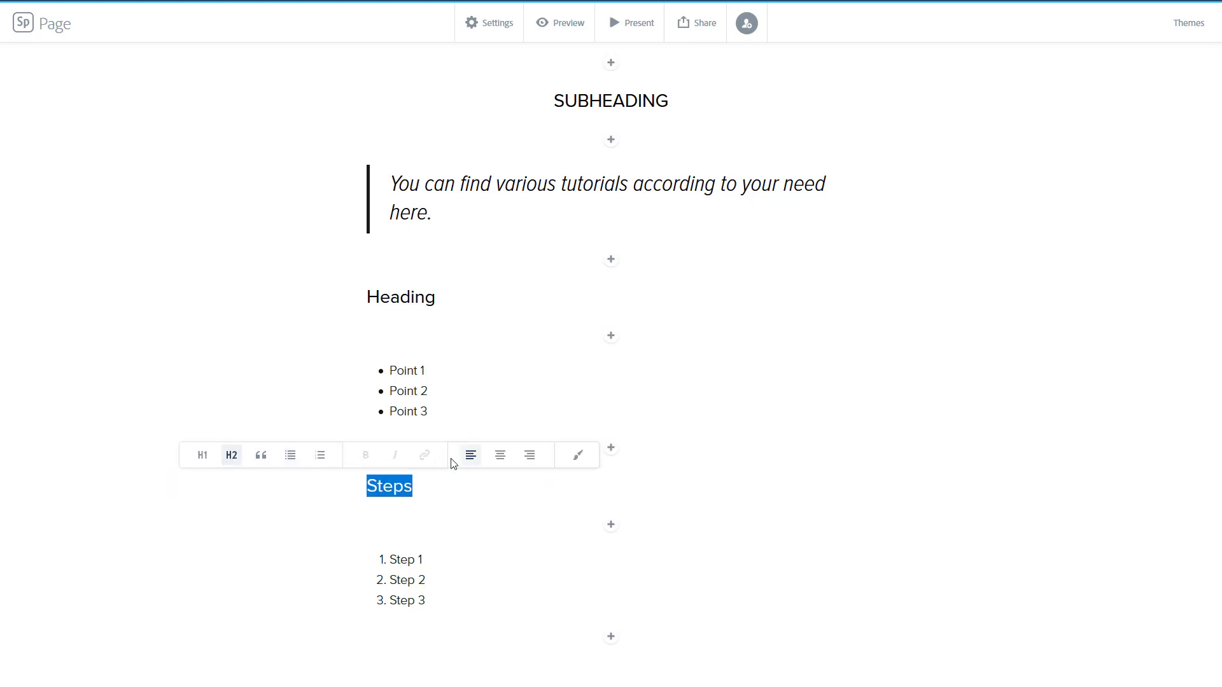
left_click_drag(428, 412, 388, 415)
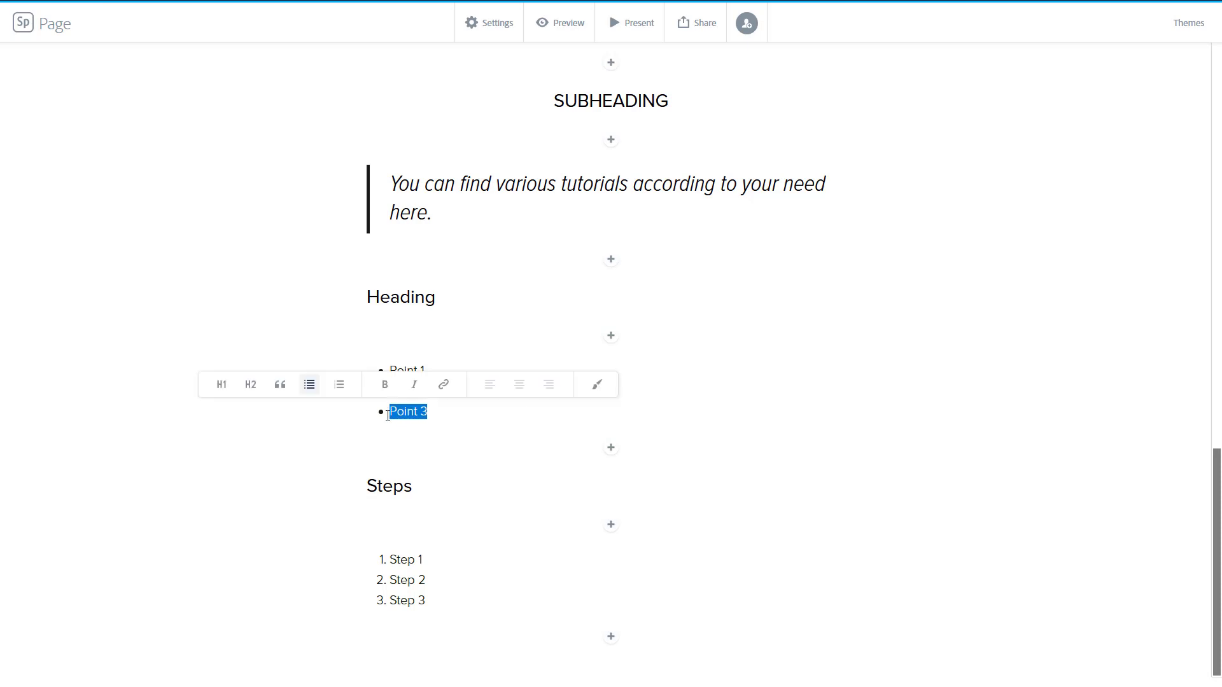
mouse_move(404, 486)
left_mouse_down()
mouse_move(365, 488)
mouse_move(404, 486)
left_mouse_up()
left_click(367, 488)
left_click(386, 413)
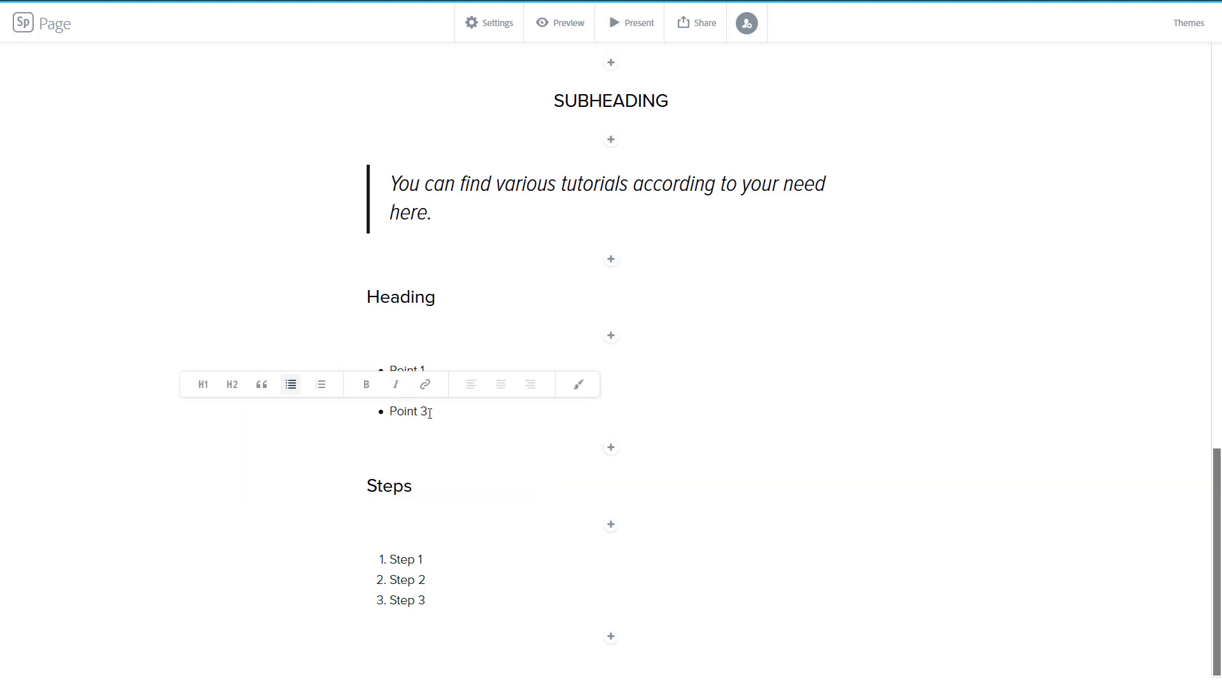
Step: Try italic on the characters "int 3" in the "Point 3" item, remove it, and make them bold
left_click_drag(428, 413, 404, 413)
left_click(392, 390)
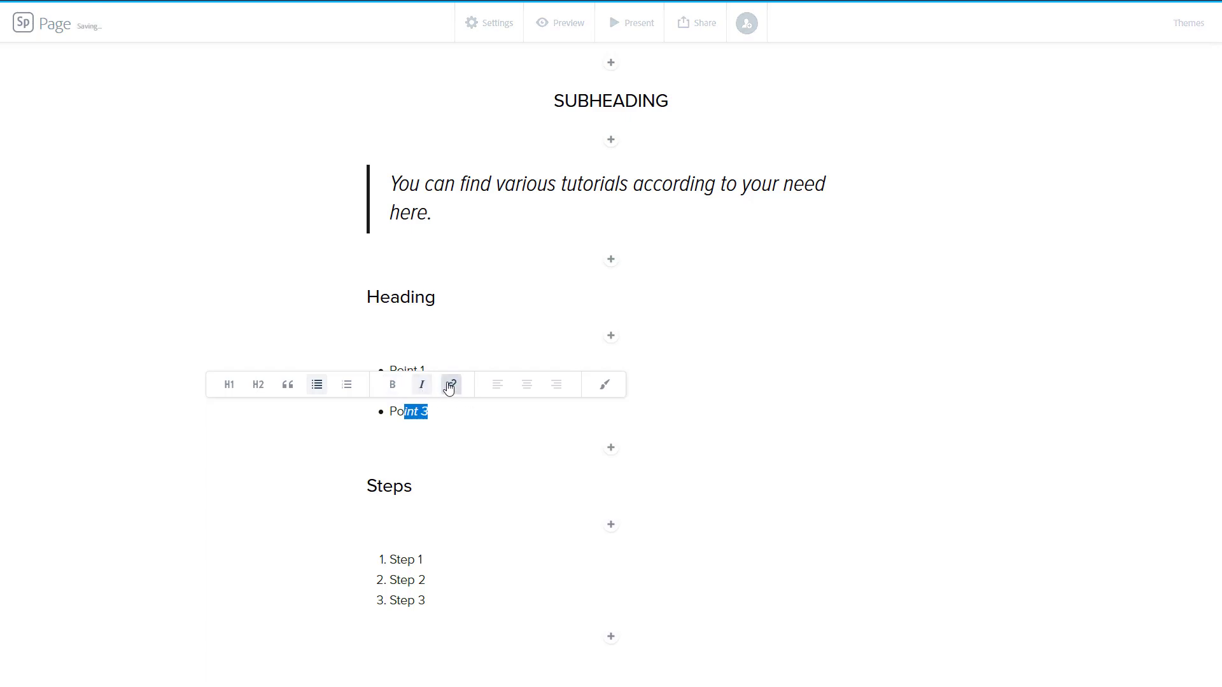
left_click(415, 389)
left_click(391, 386)
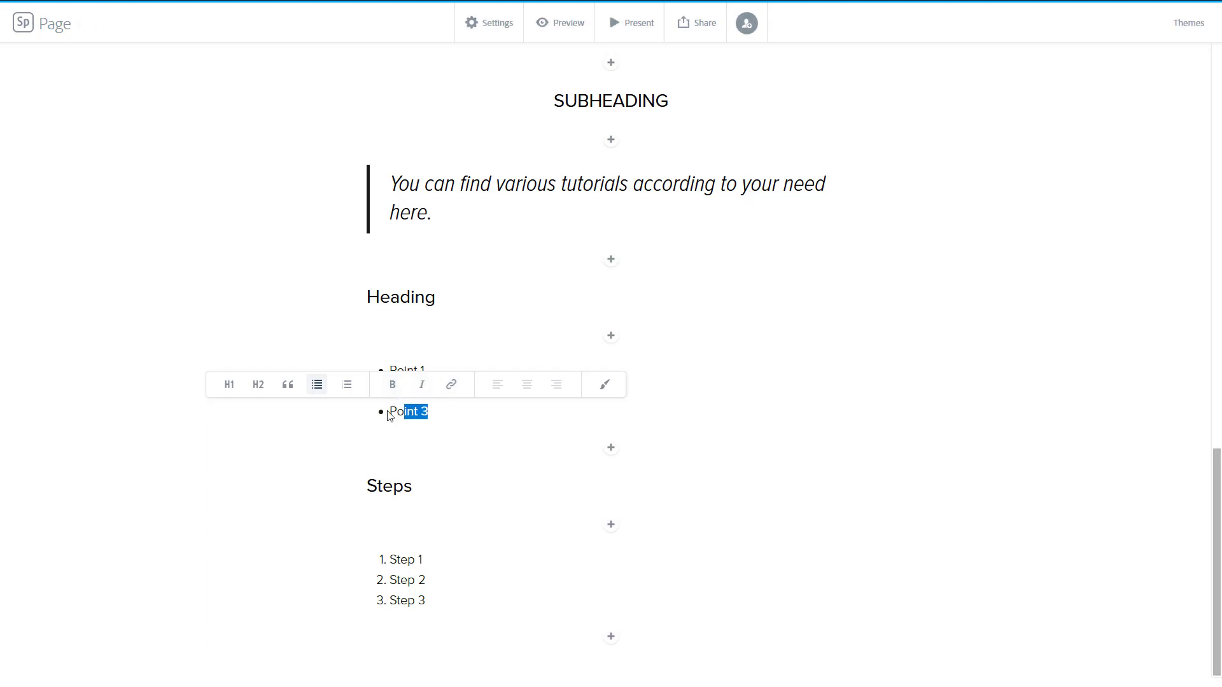
Step: Remove the bullet formatting from the "Point 3" line and reapply it
left_click(316, 388)
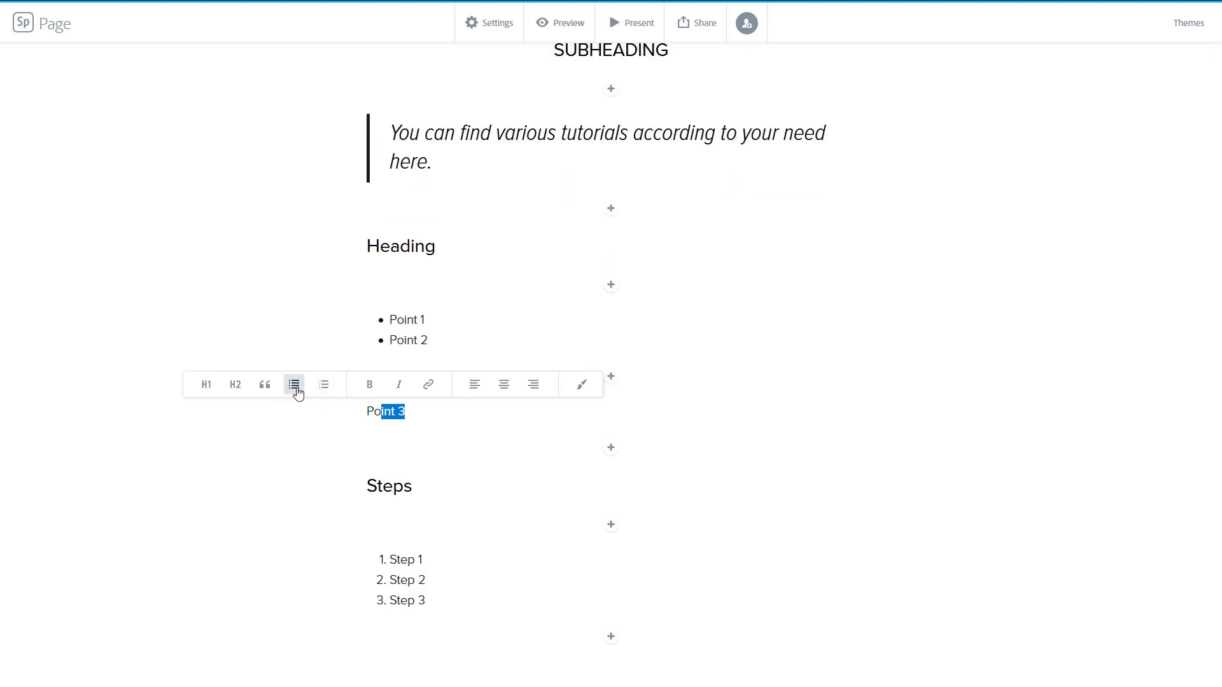
left_click(297, 391)
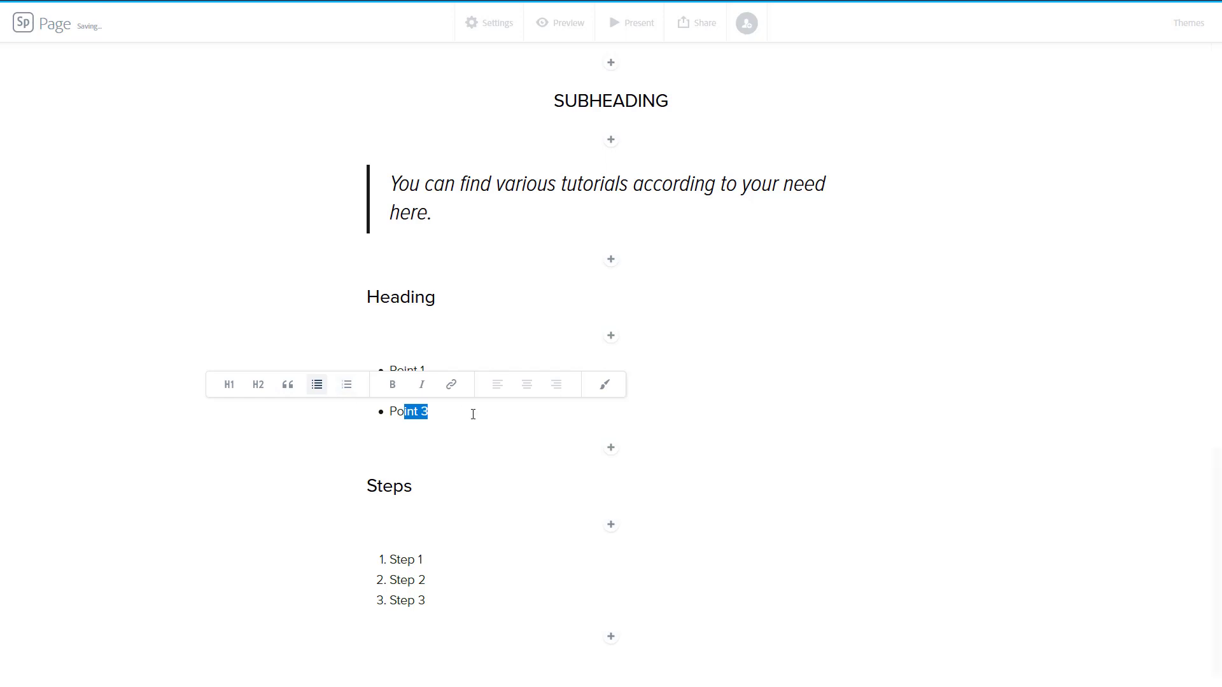
Step: Review the page's title, subheading, quote and lists to check their text formatting
left_click(450, 417)
scroll(465, 413, "up", 1)
scroll(565, 327, "up", 6)
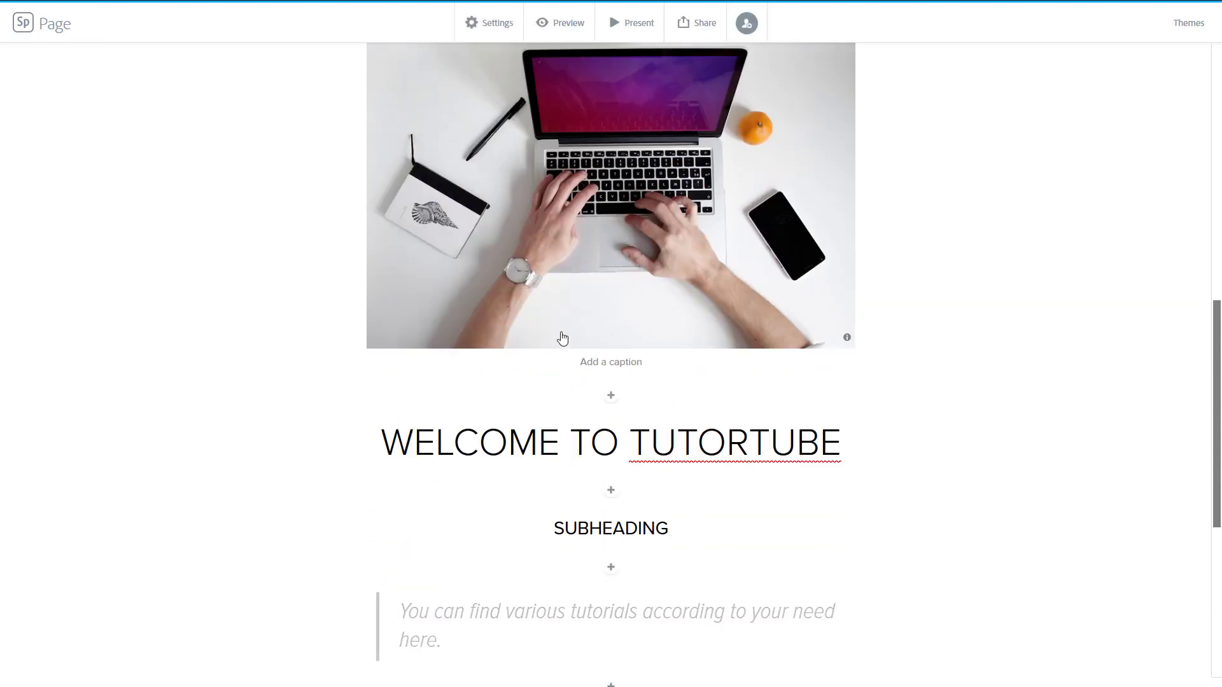
scroll(551, 346, "down", 2)
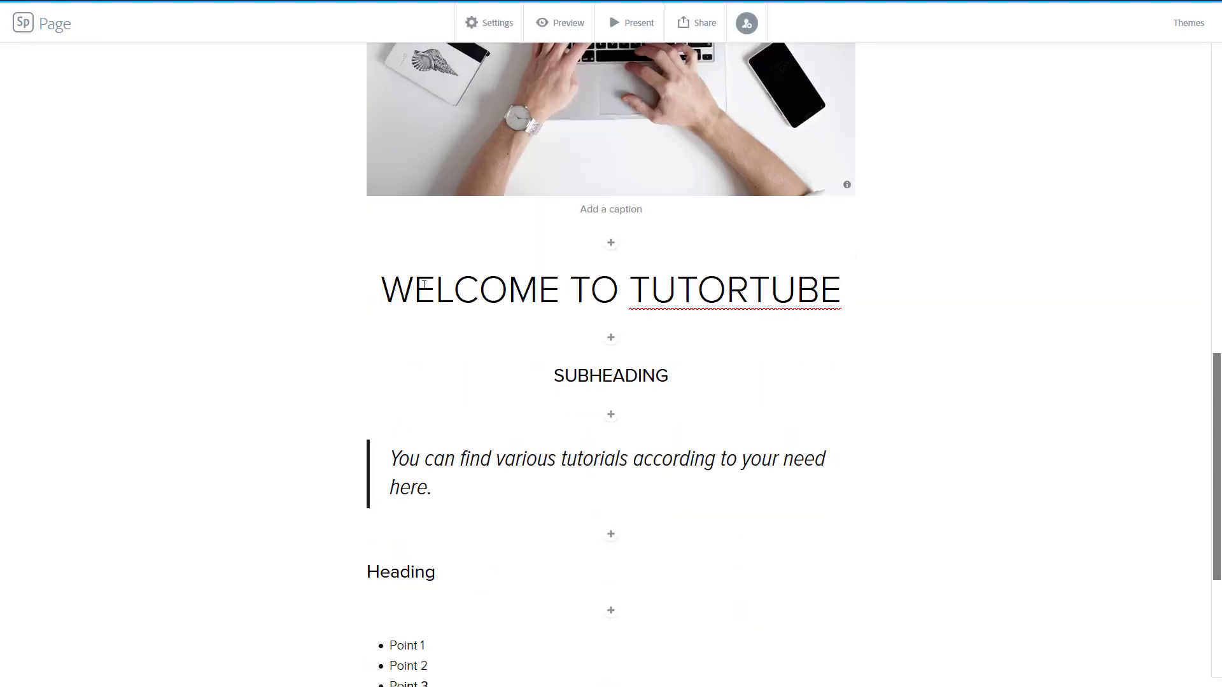
left_click_drag(424, 284, 748, 284)
left_click(719, 328)
scroll(714, 307, "down", 2)
left_click_drag(586, 259, 613, 258)
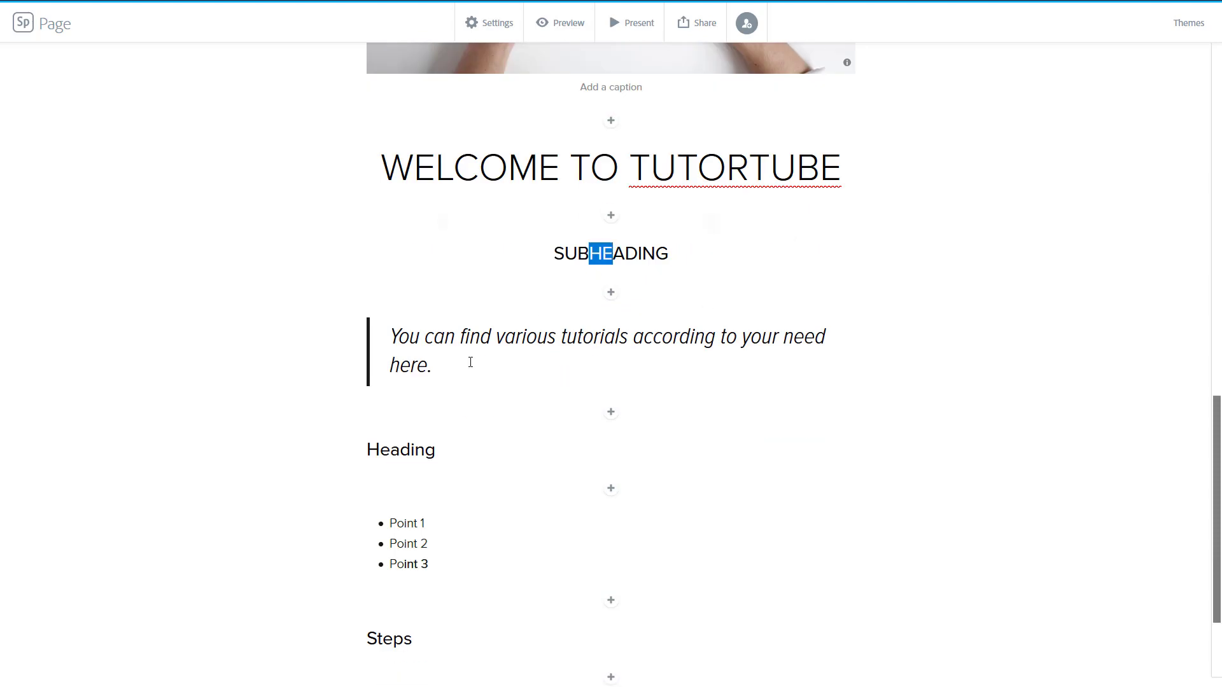
left_click_drag(391, 337, 431, 365)
left_click(425, 385)
scroll(418, 408, "down", 2)
scroll(418, 408, "down", 1)
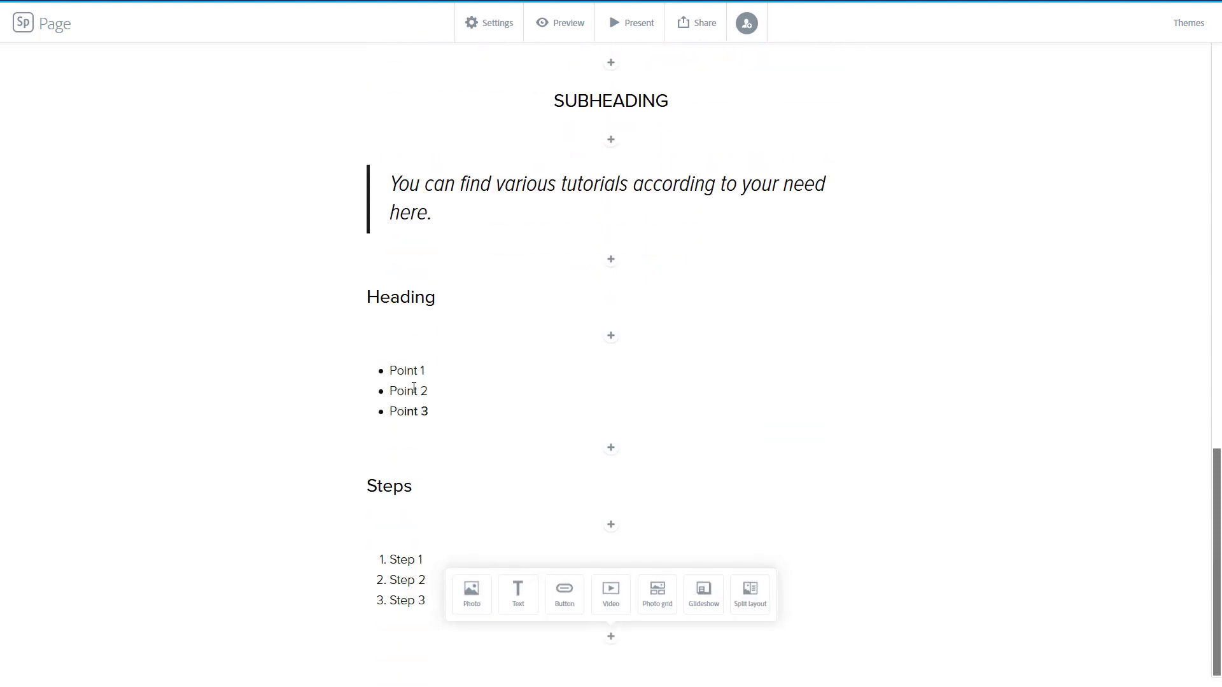
Step: Open the theme customization options from the bulleted list's formatting tools and close them
left_click(413, 390)
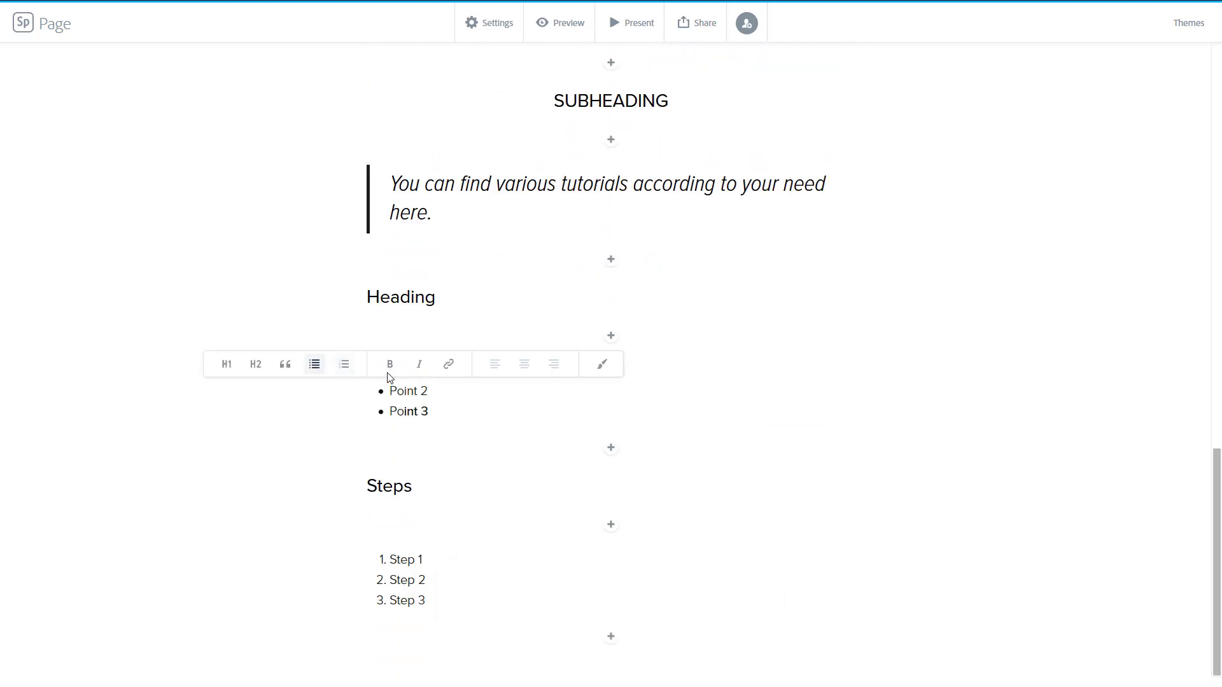
left_click(601, 364)
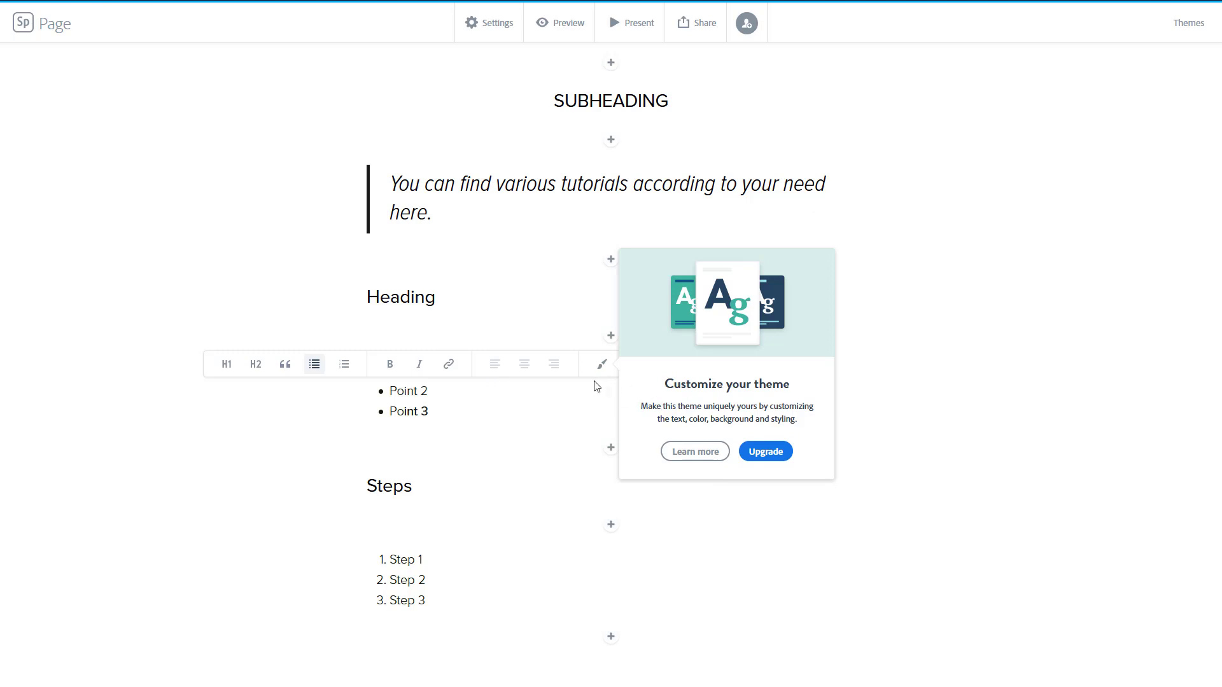
left_click(597, 387)
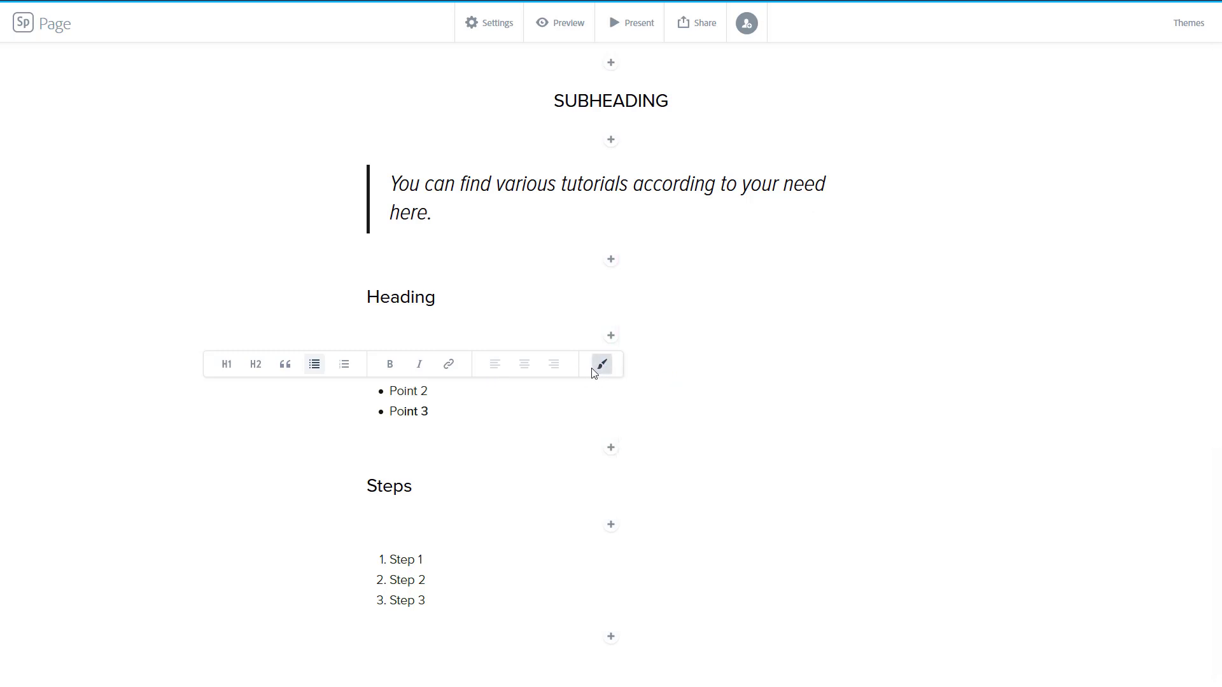
left_click(388, 411)
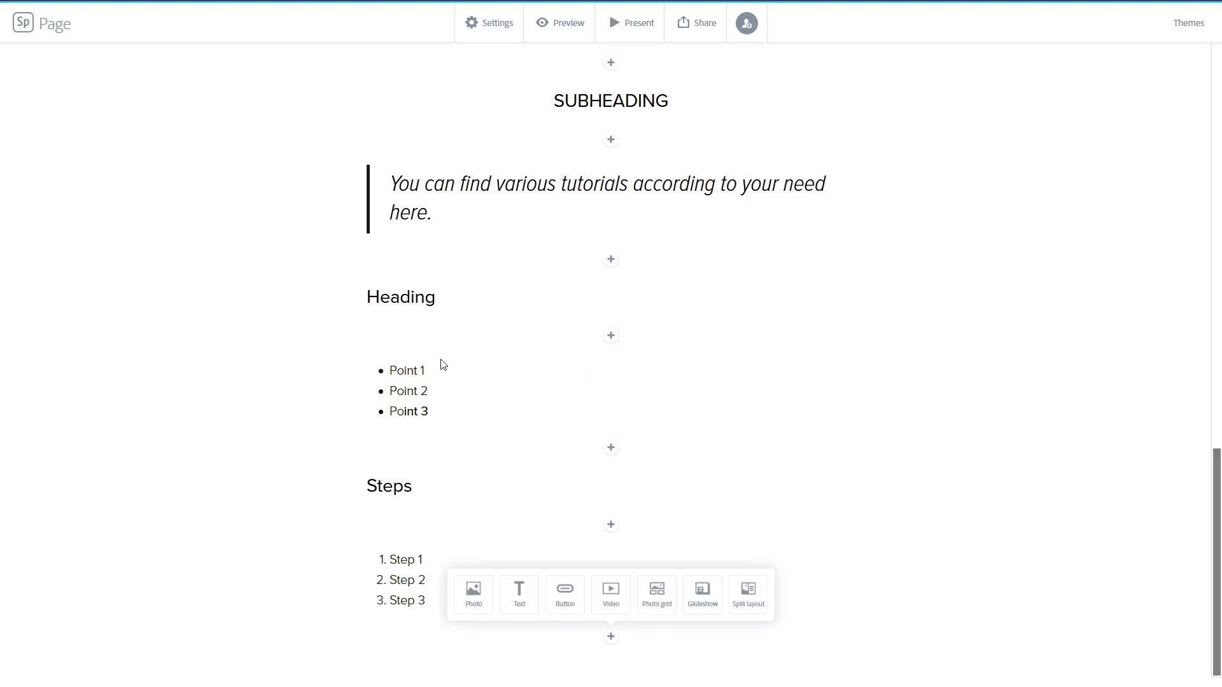
scroll(527, 368, "up", 2)
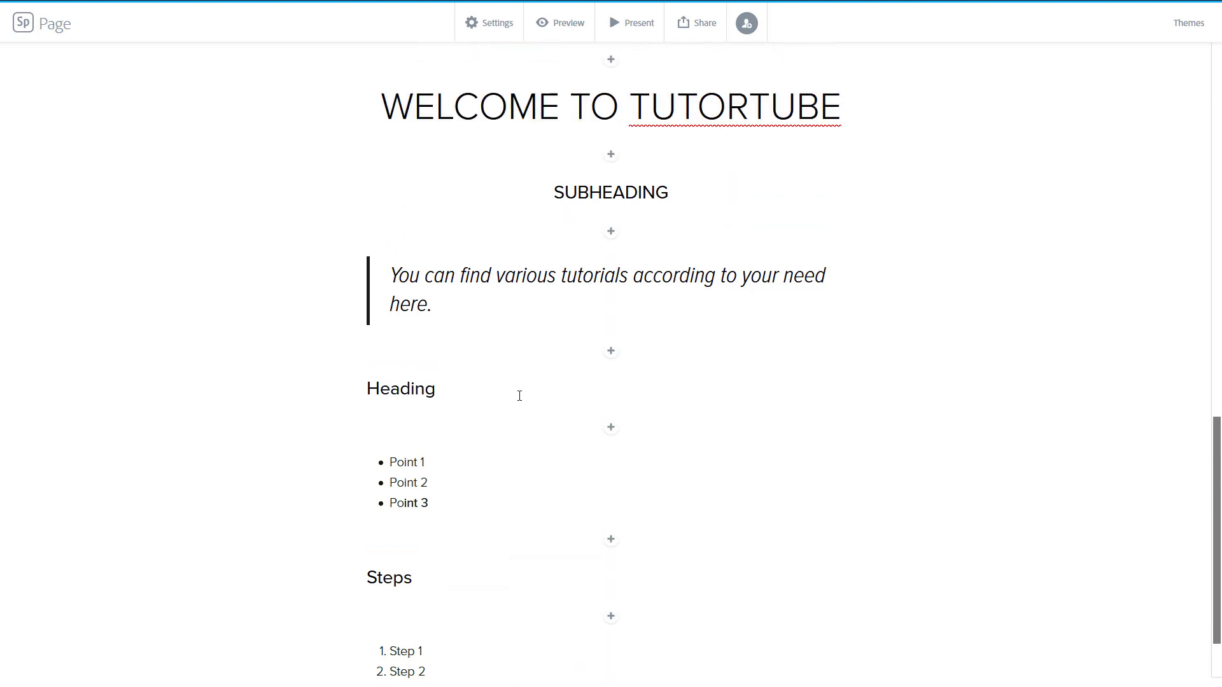